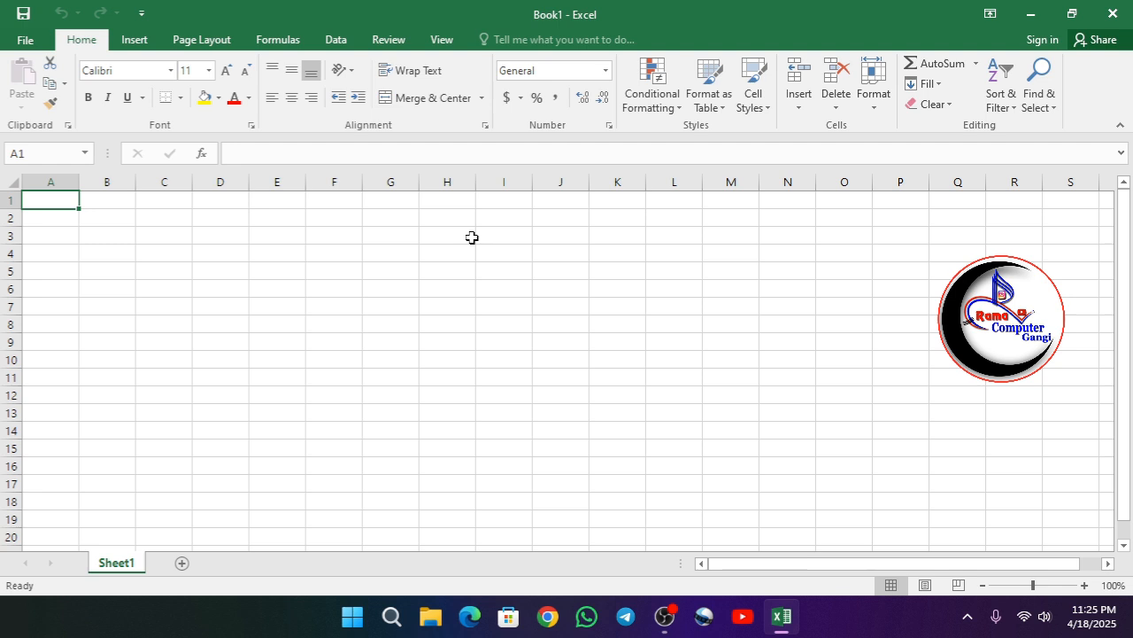
- Enter the column headers Sr.No and Bank Name in the first two cells of row 1
text(Sr.)
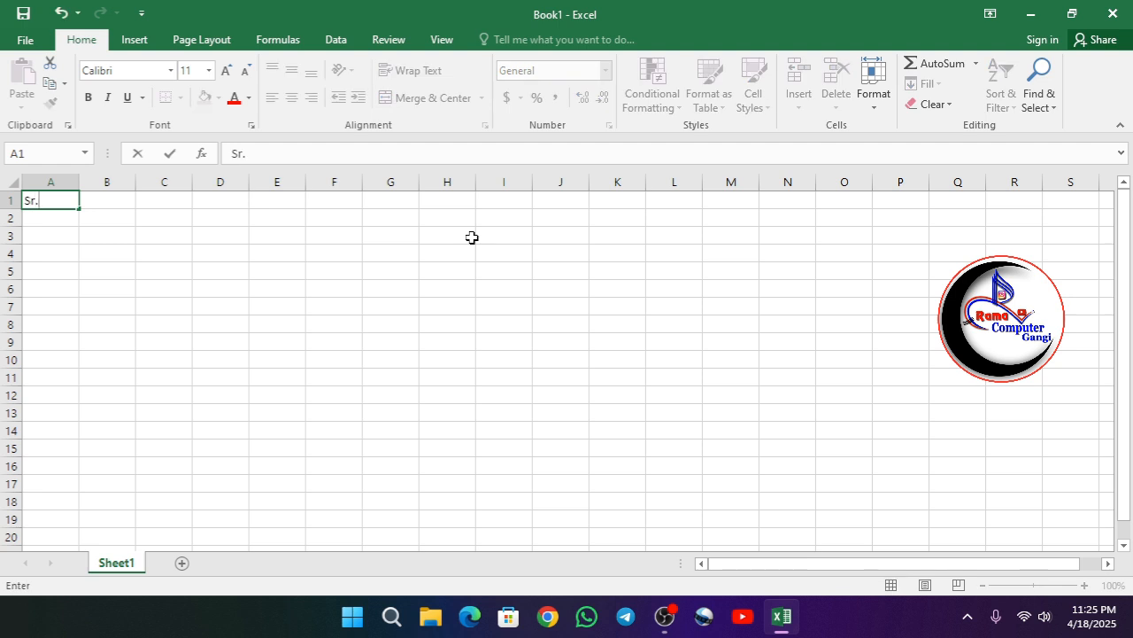
text(No)
key(Tab)
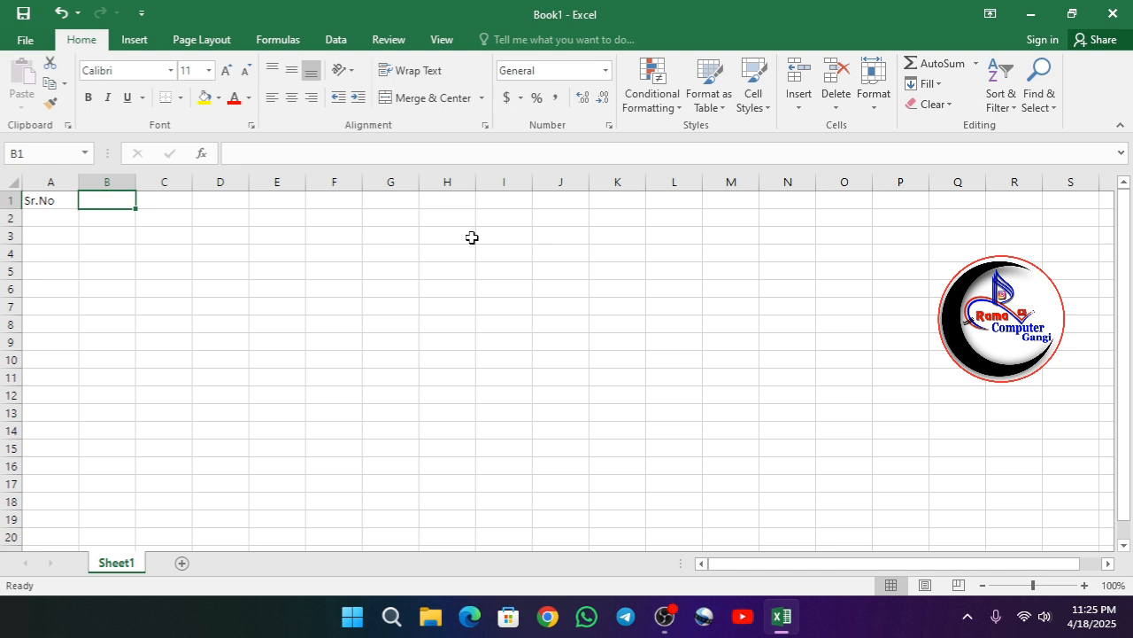
text(Ban)
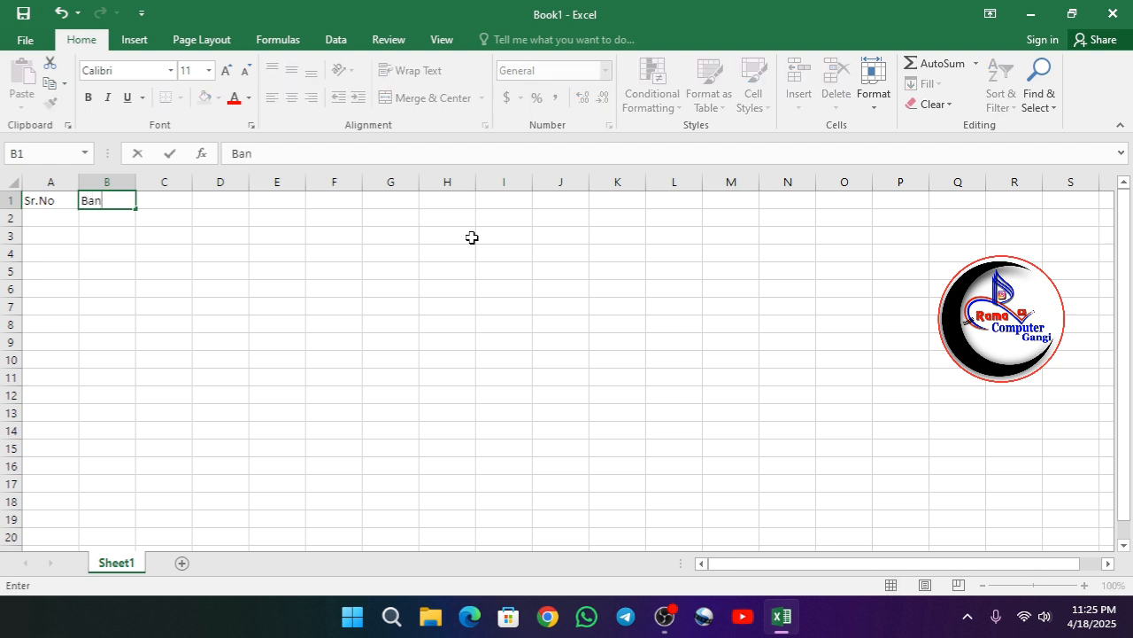
text(k Name)
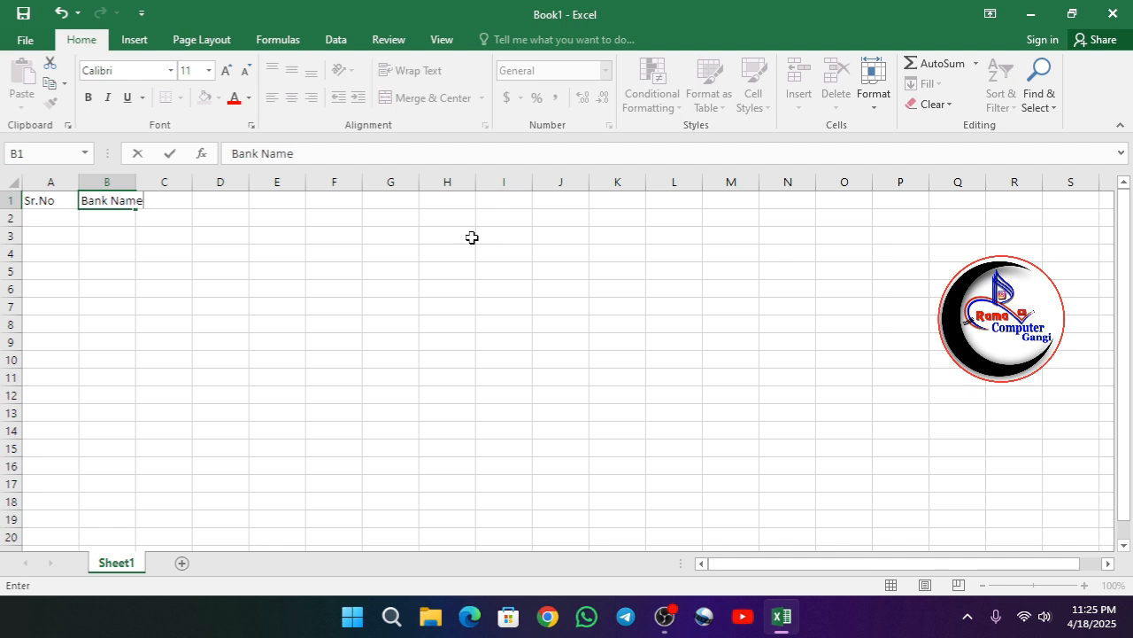
key(Tab)
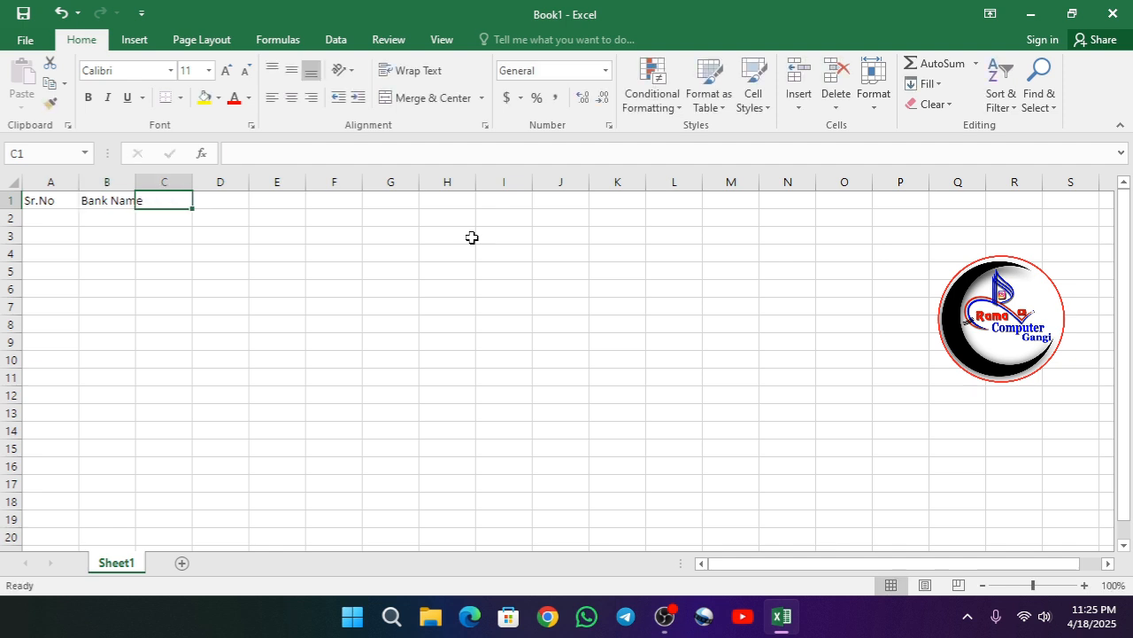
- Autofit the Bank Name column width and enter the header Rate in the next cell
double_click(135, 181)
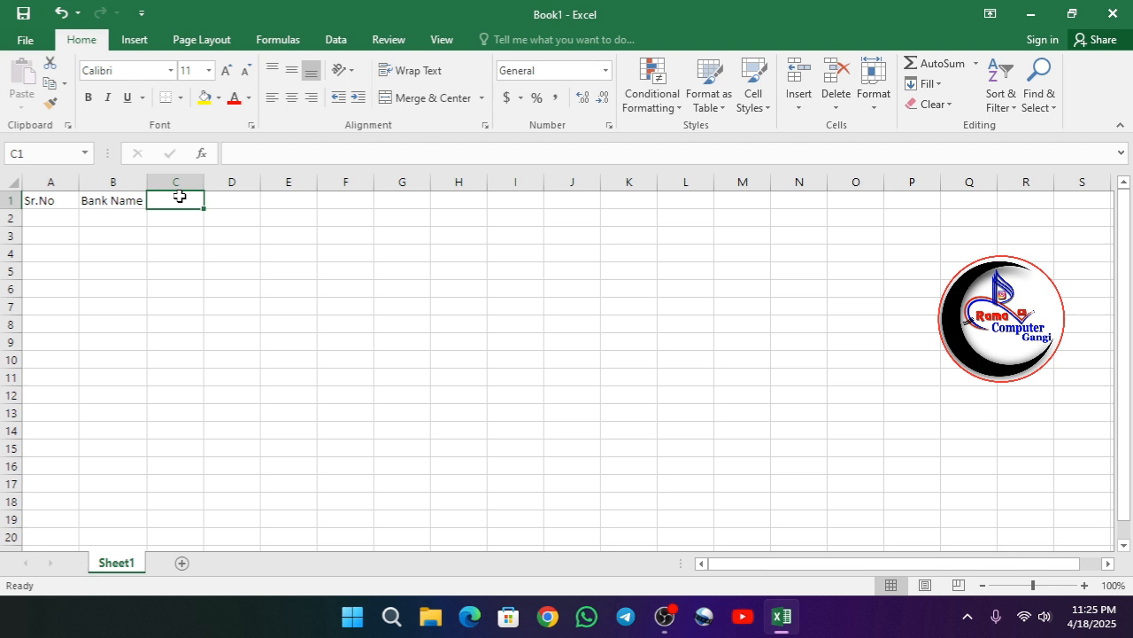
text(Rate)
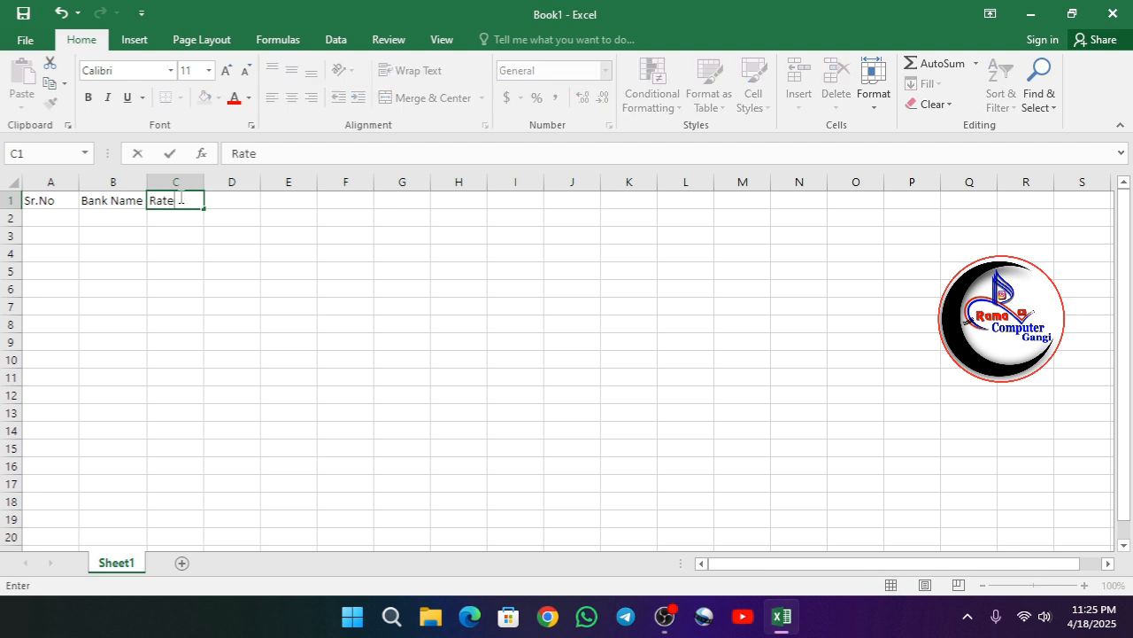
click(234, 200)
- Enter the header Net Period in cell D1
text(Net)
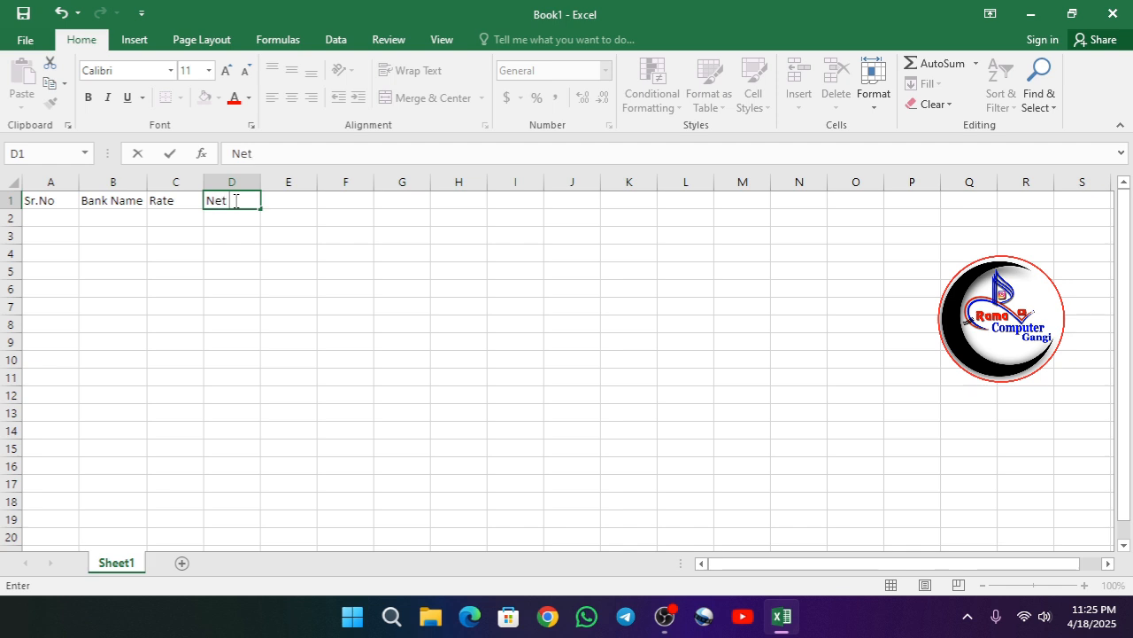
text( Period)
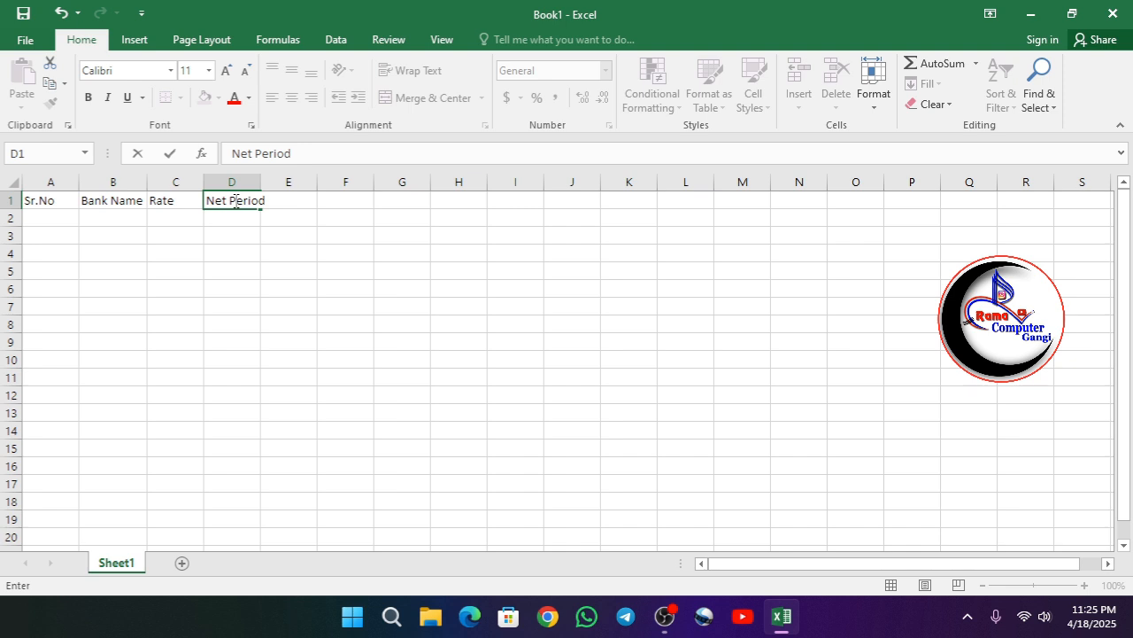
click(279, 218)
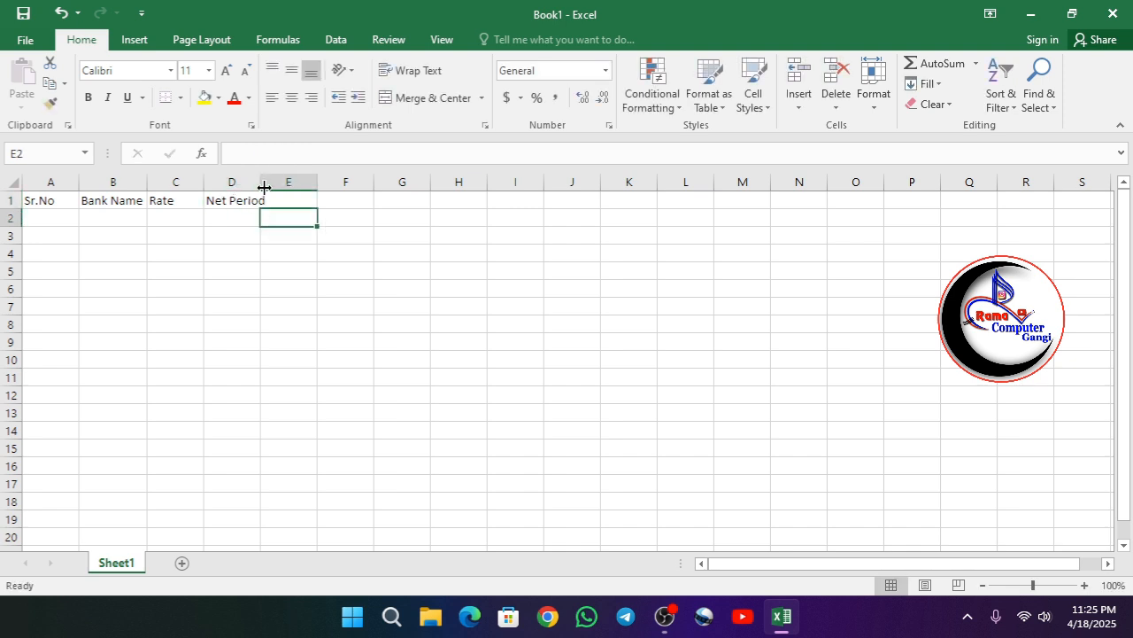
- Autofit column D and enter the header Present value in cell E1
double_click(261, 183)
click(299, 199)
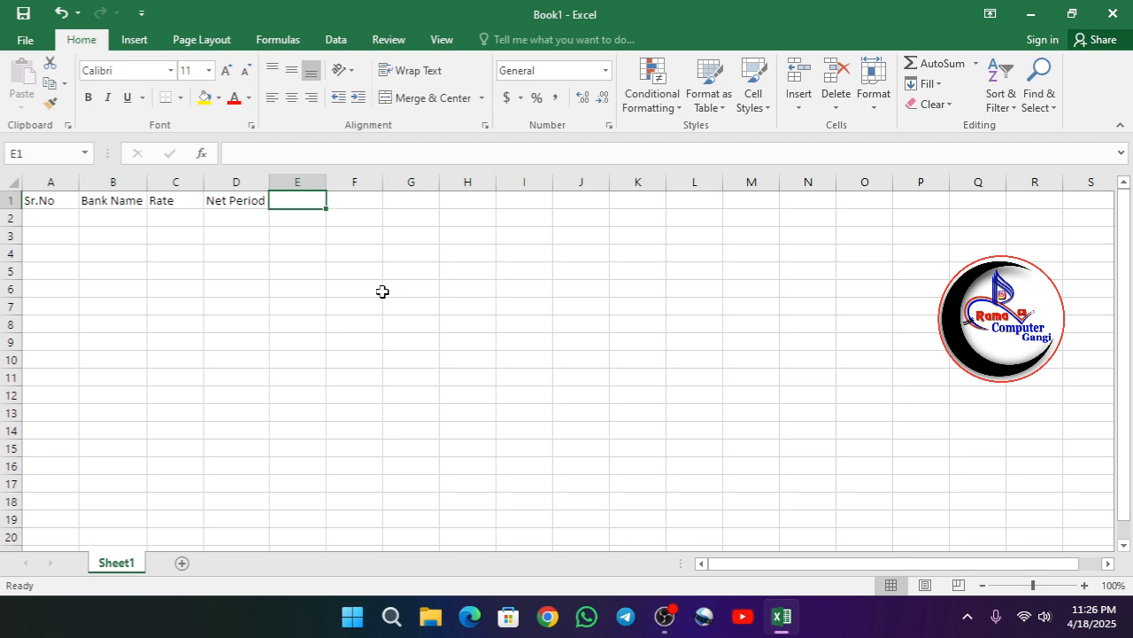
text(P)
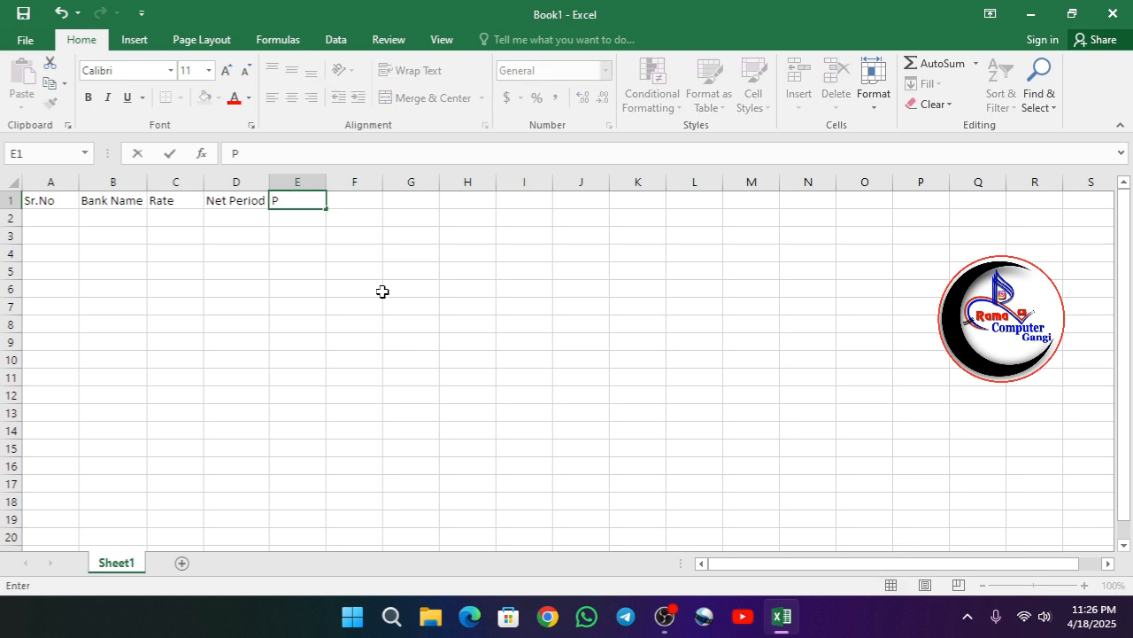
text(resent vale)
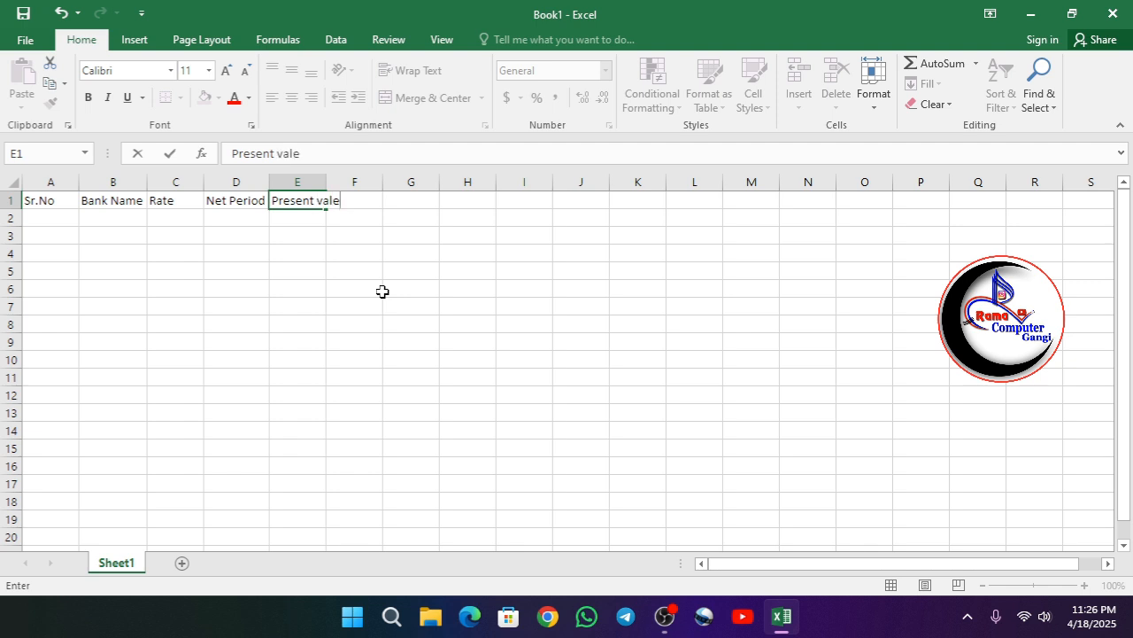
key(BackSpace)
text(ue)
key(Tab)
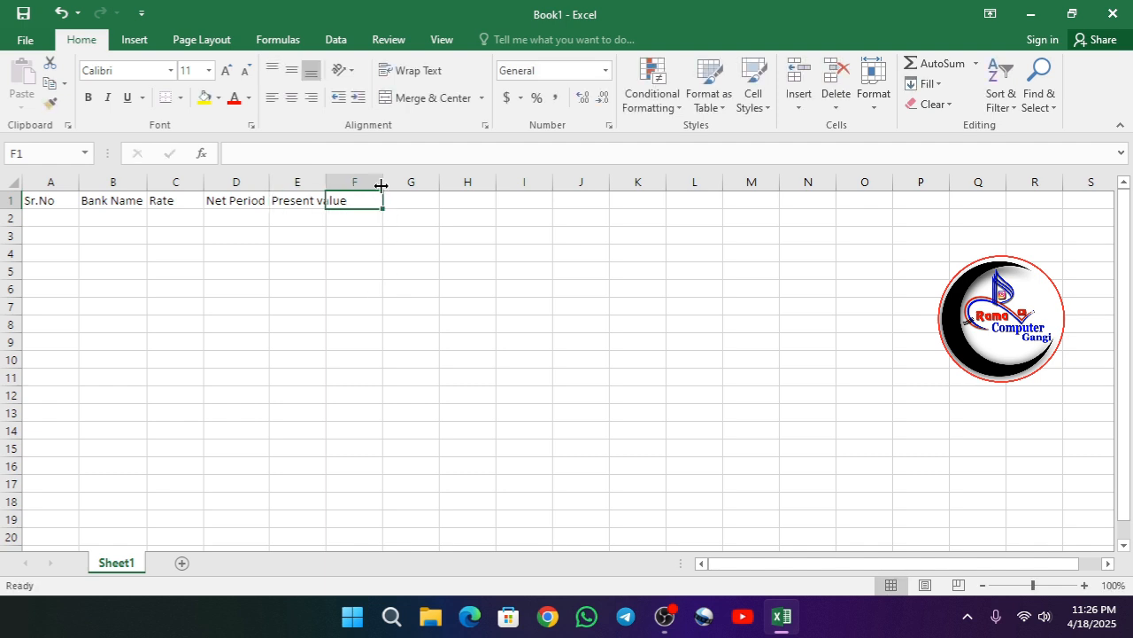
- Widen column E to fit its header and enter the header Pmt in cell F1
drag(326, 186, 351, 188)
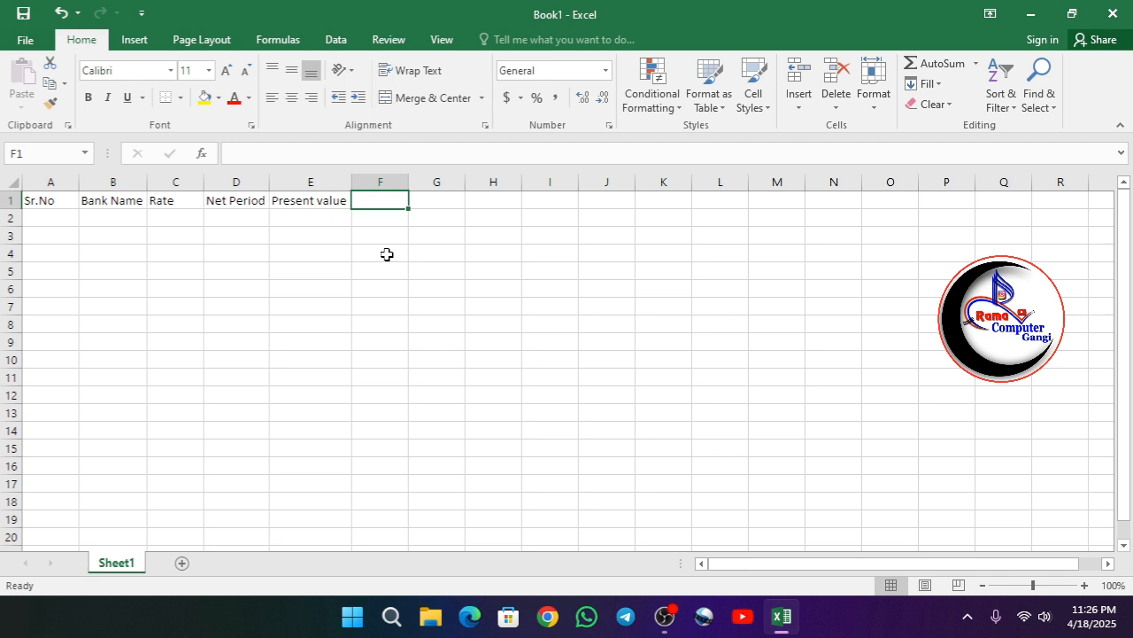
text(Pmt)
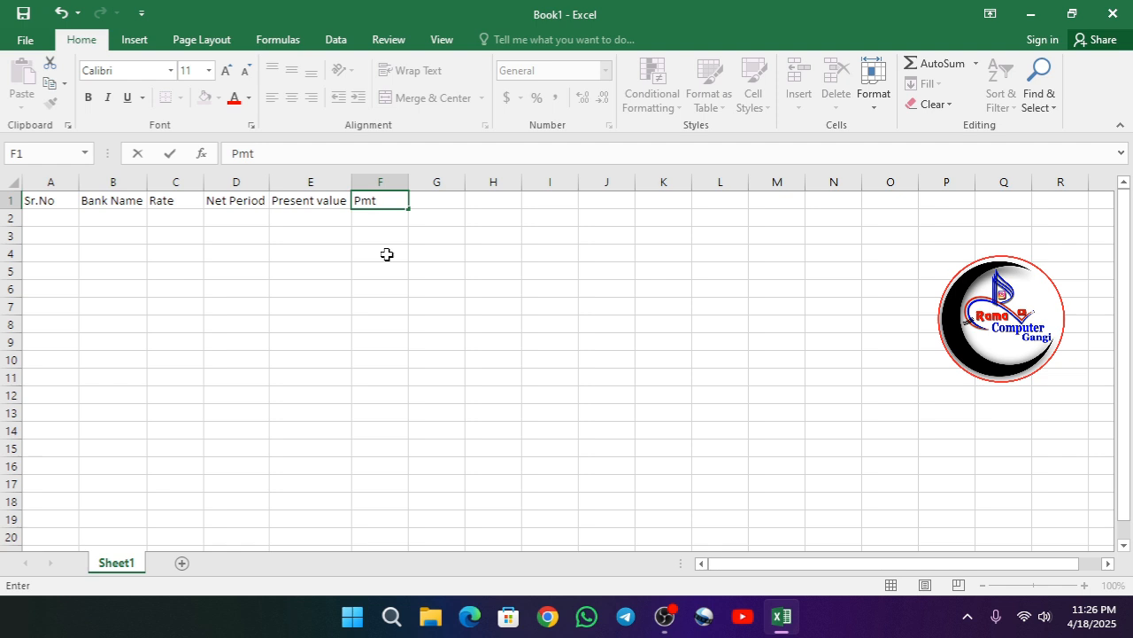
click(310, 270)
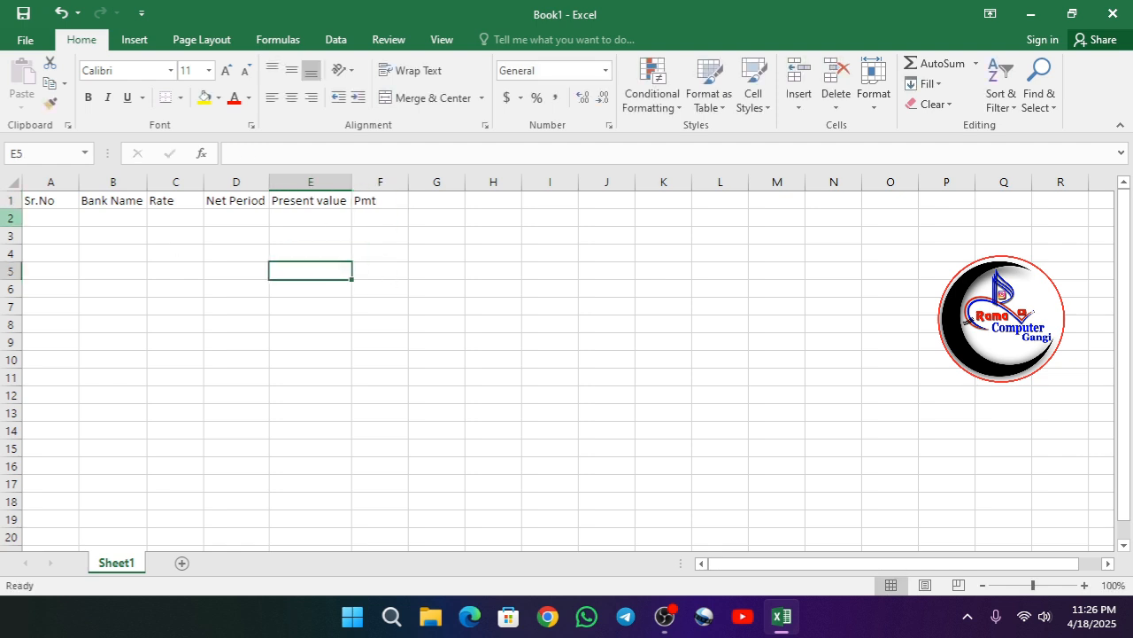
- Widen column D and append (Year) to the Net Period header
click(38, 219)
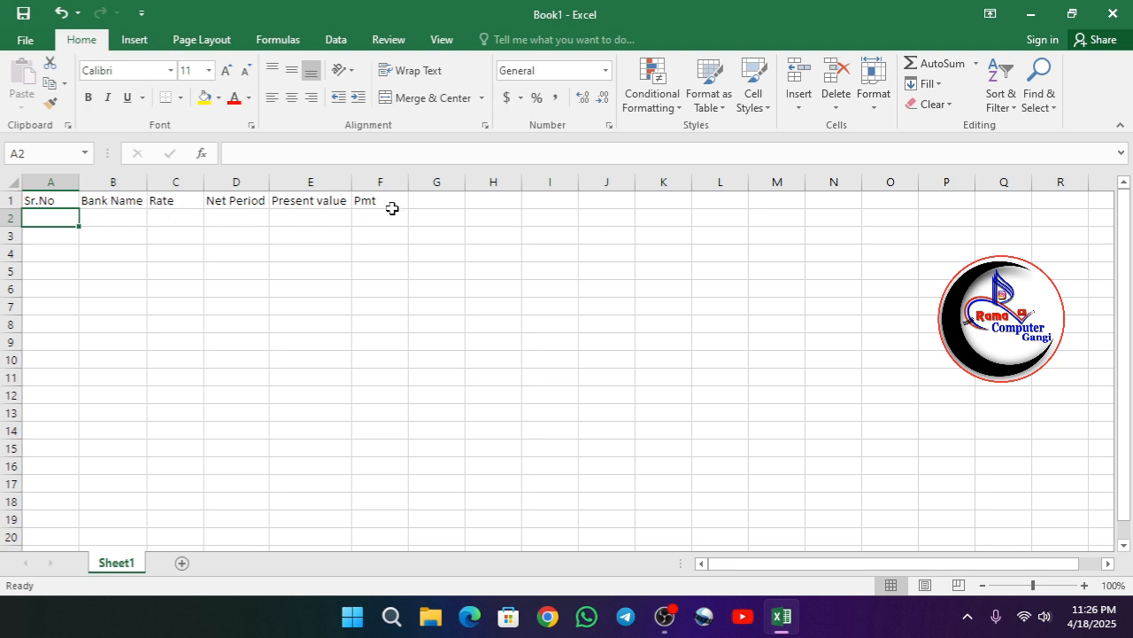
drag(270, 183, 307, 185)
click(274, 199)
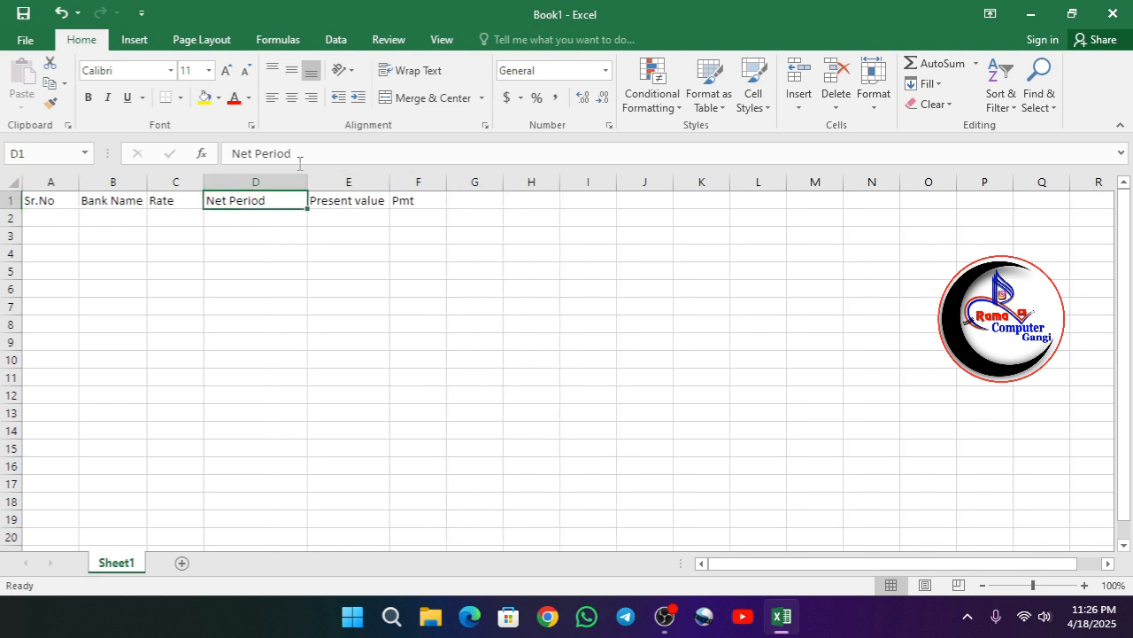
click(304, 153)
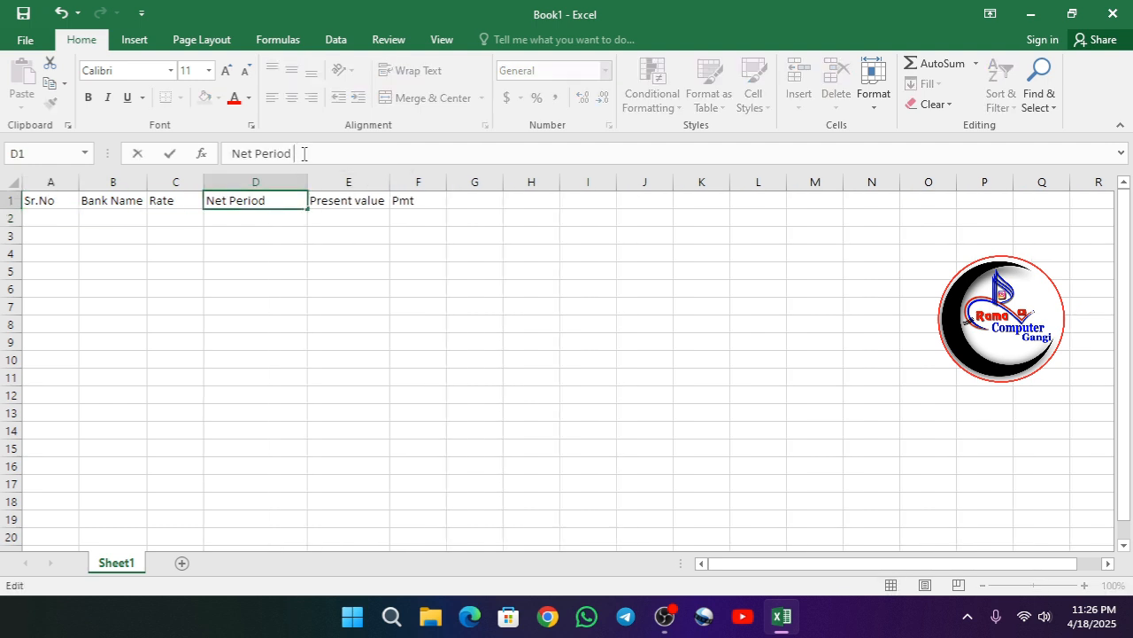
text((Year))
key(Return)
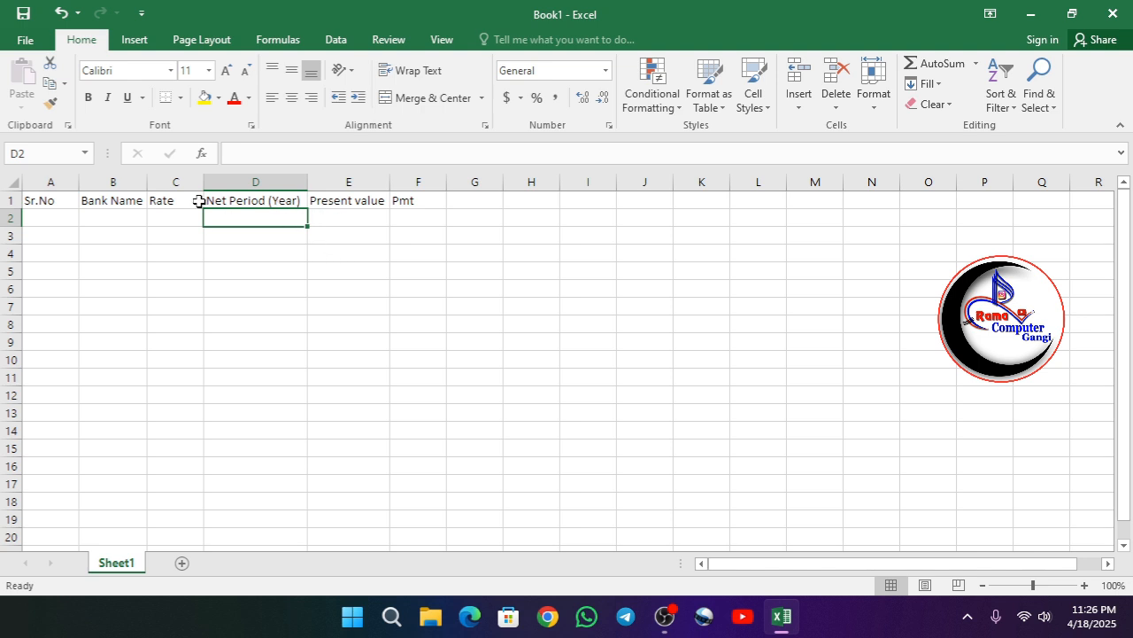
- Append (year to the Rate header in cell C1
click(170, 201)
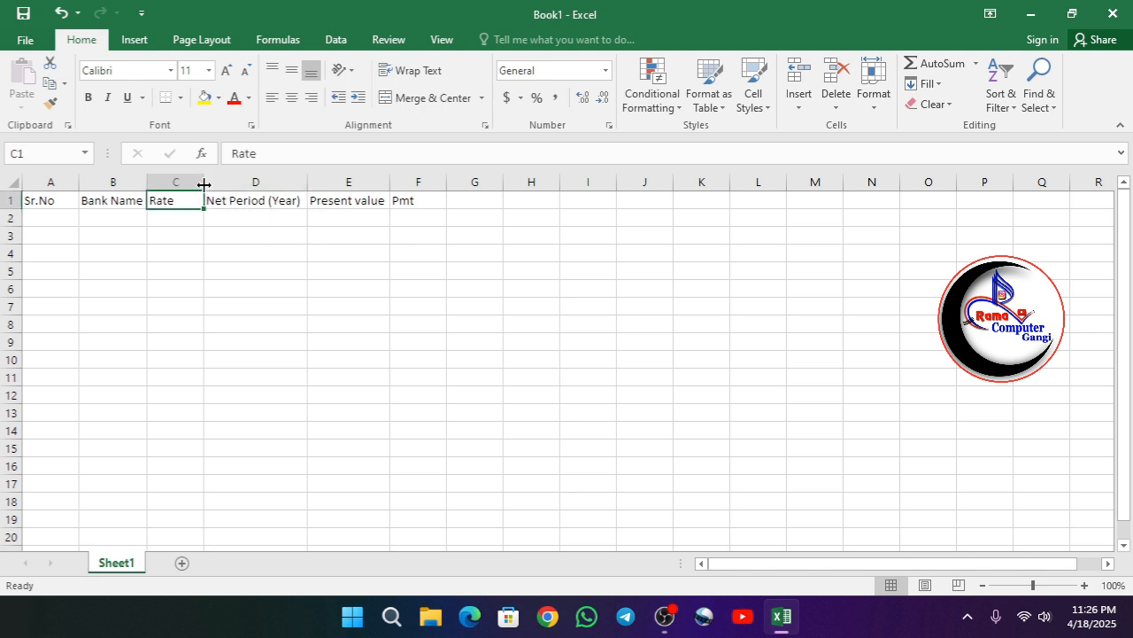
click(263, 153)
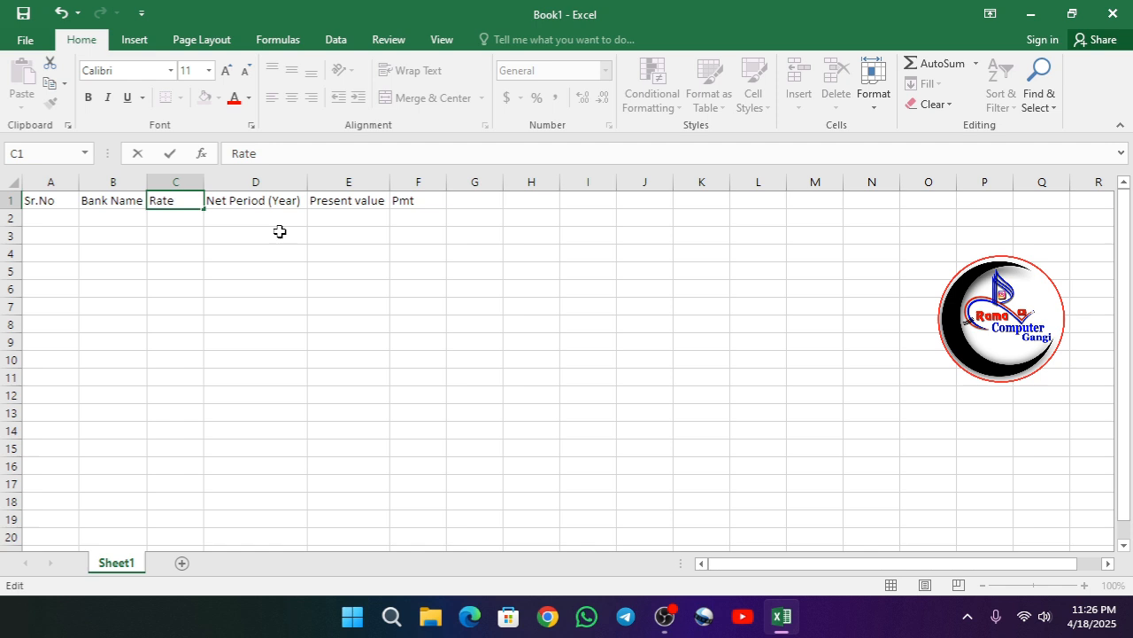
text((year)
key(Return)
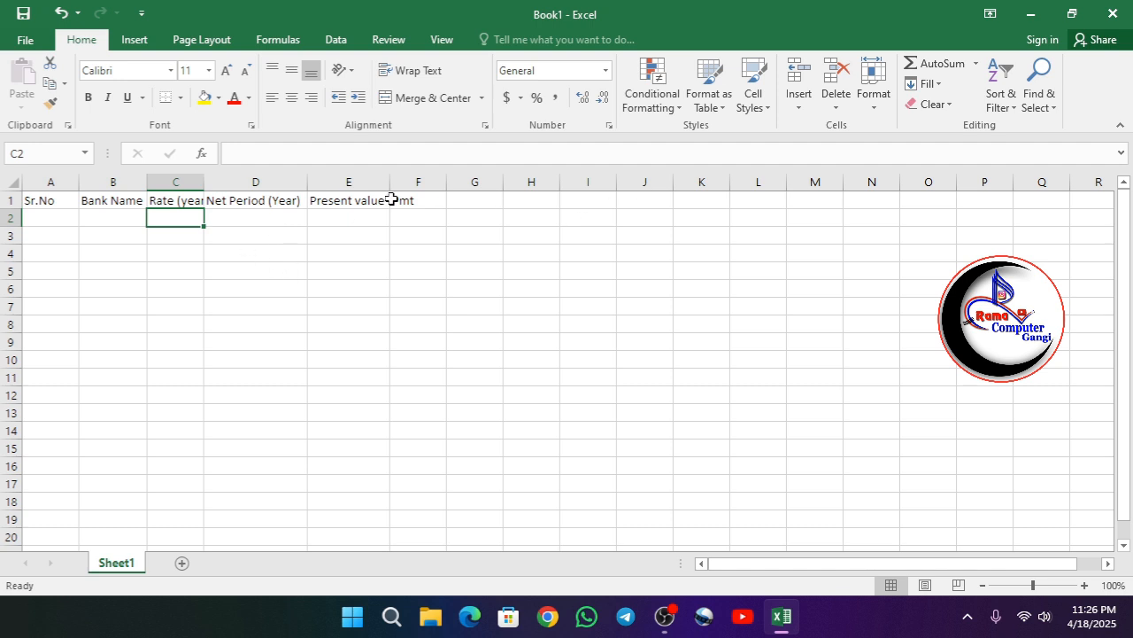
- Fill the Sr.No column with serial numbers 1 to 6 in rows 2 to 7
click(44, 217)
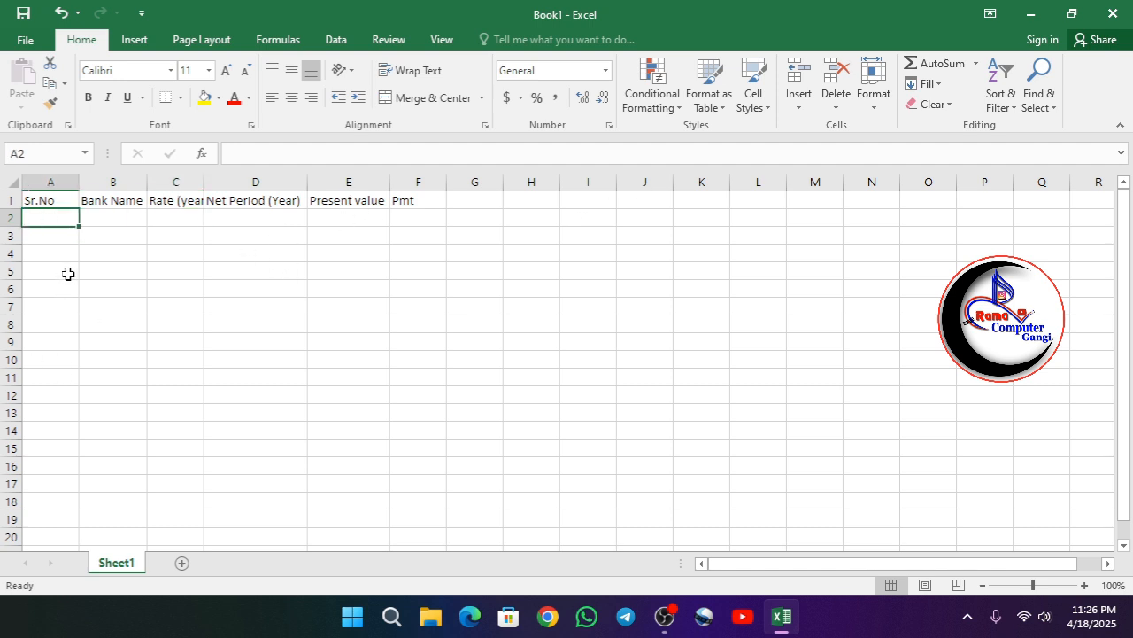
text(1)
key(Return)
text(2)
key(Return)
text(3)
key(Return)
text(4)
key(Return)
text(5 6)
key(Return)
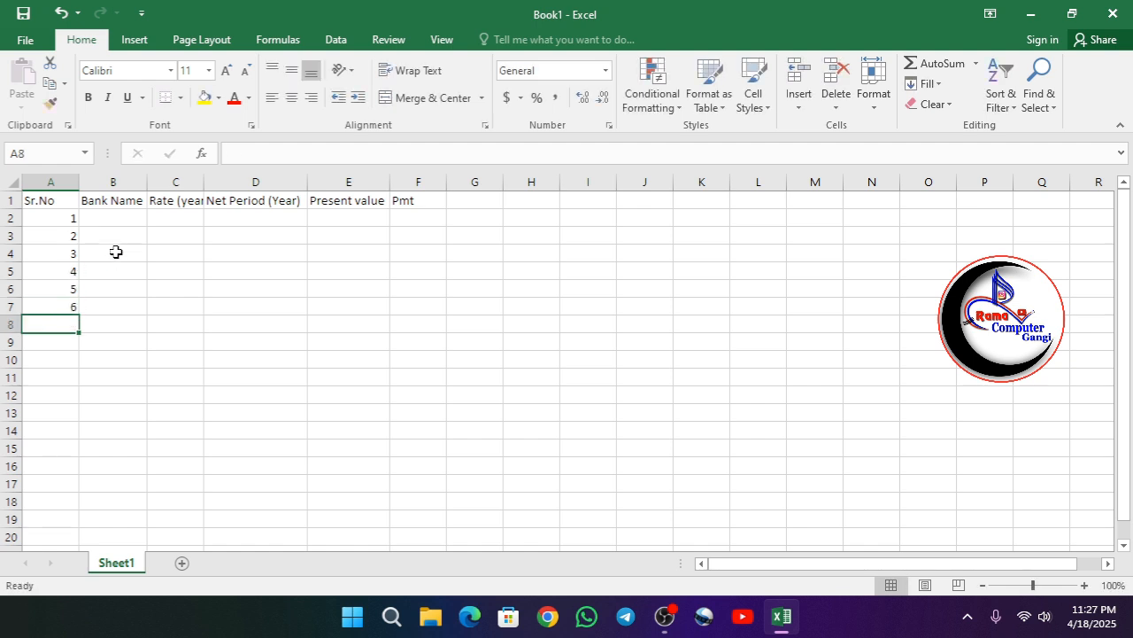
- Enter the bank names SBI, PNB and HDFC under Bank Name
click(114, 218)
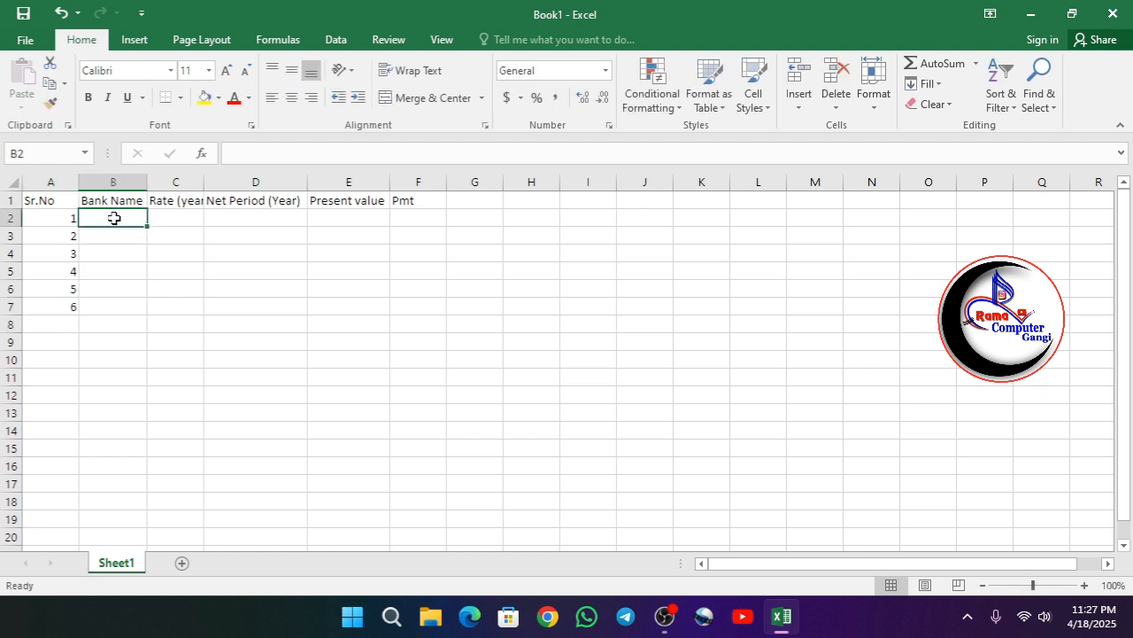
text(SBI)
key(Return)
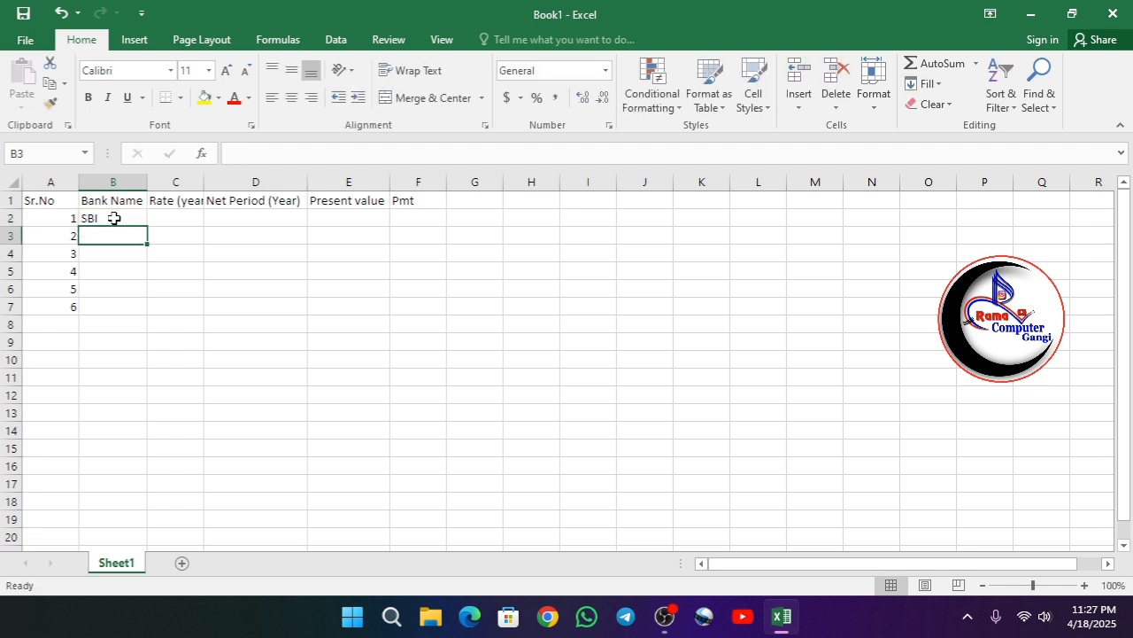
text(PNB)
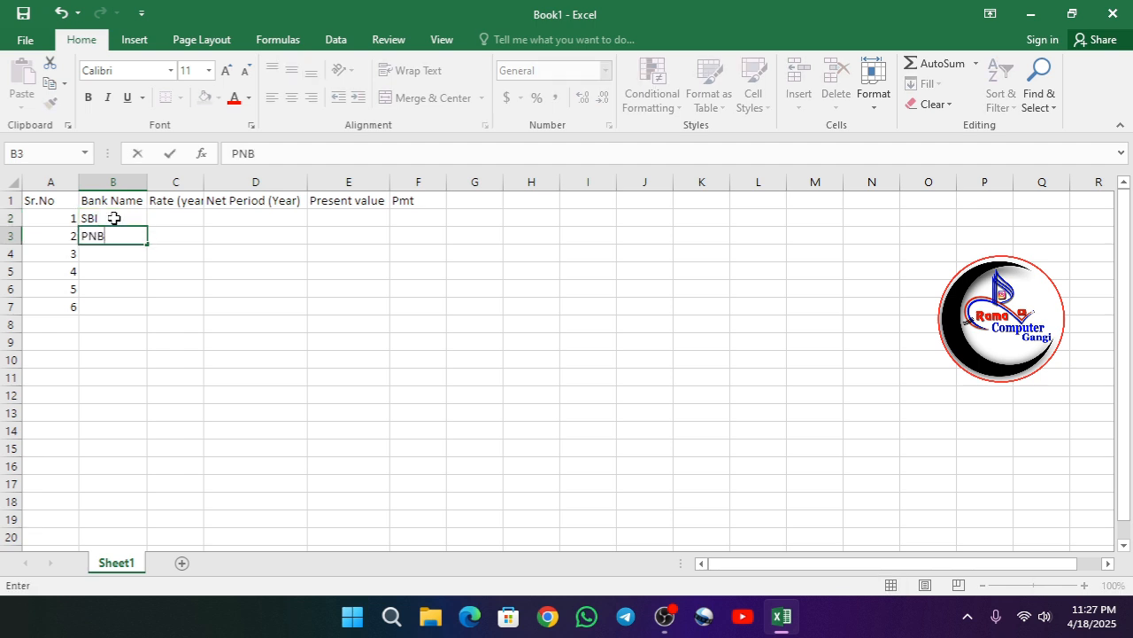
key(Return)
text(HDFC)
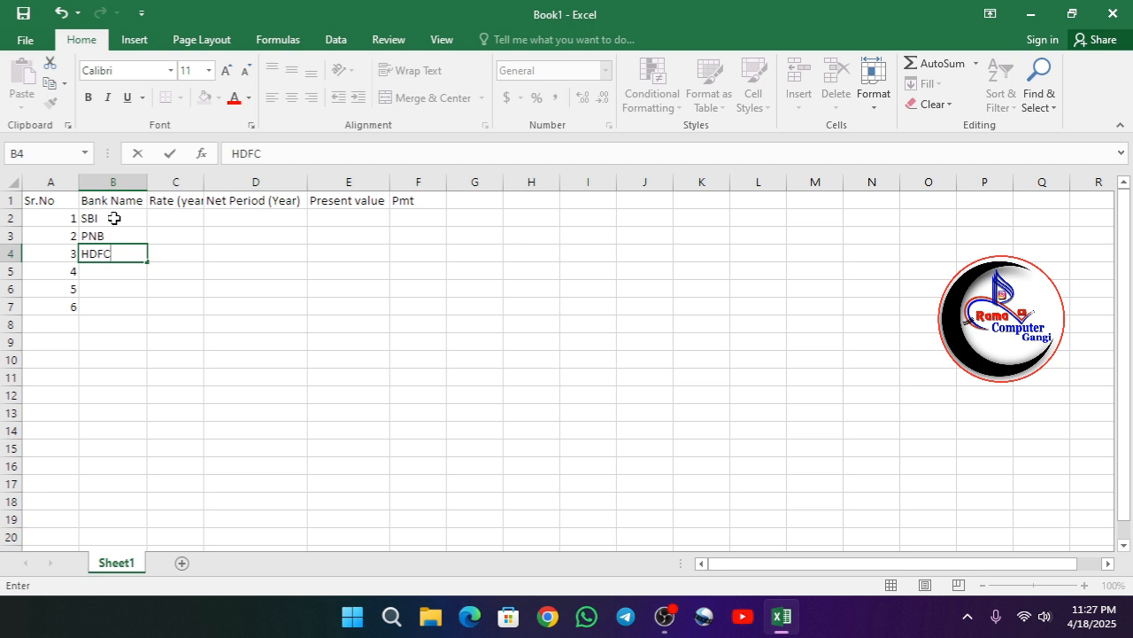
key(Return)
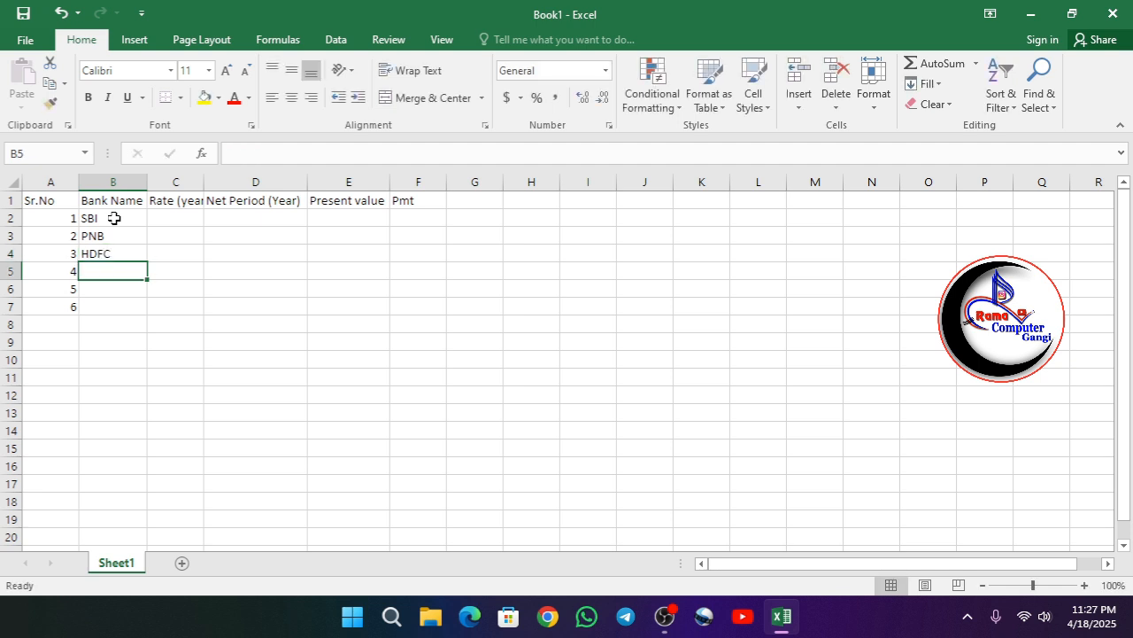
- Enter the bank names BOB and BOI in the next two Bank Name cells
text(BOB)
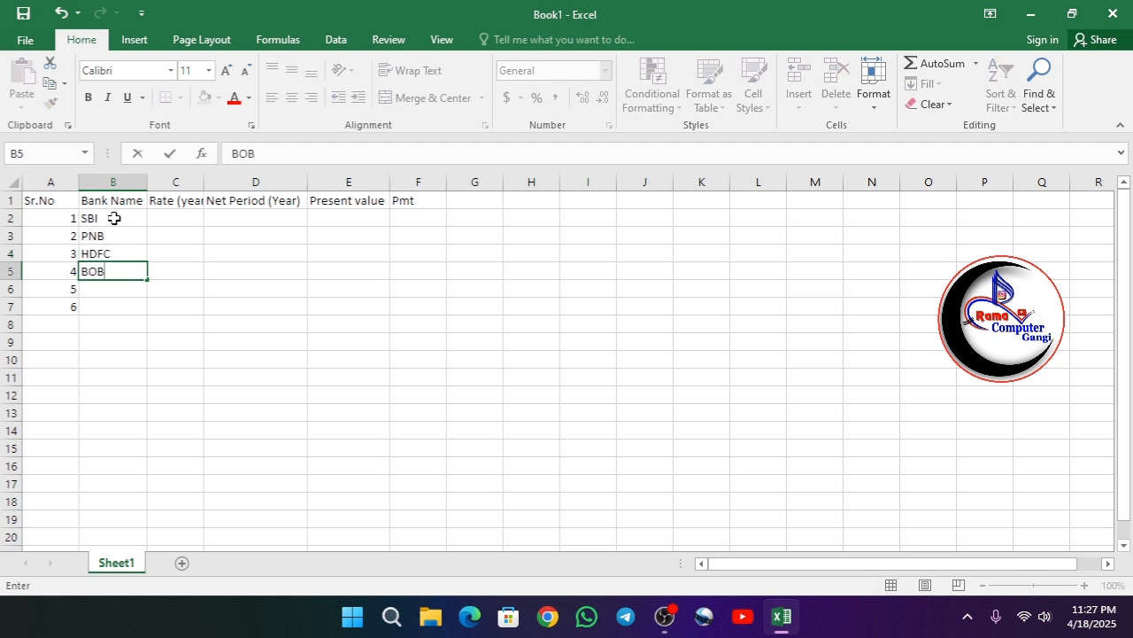
key(Return)
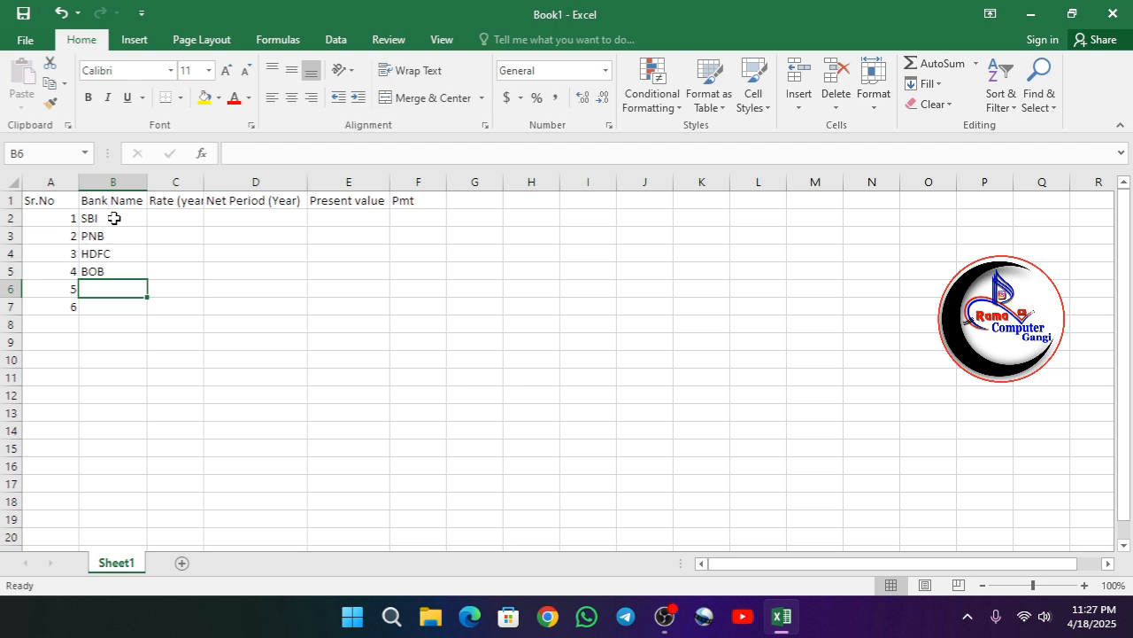
text(BO)
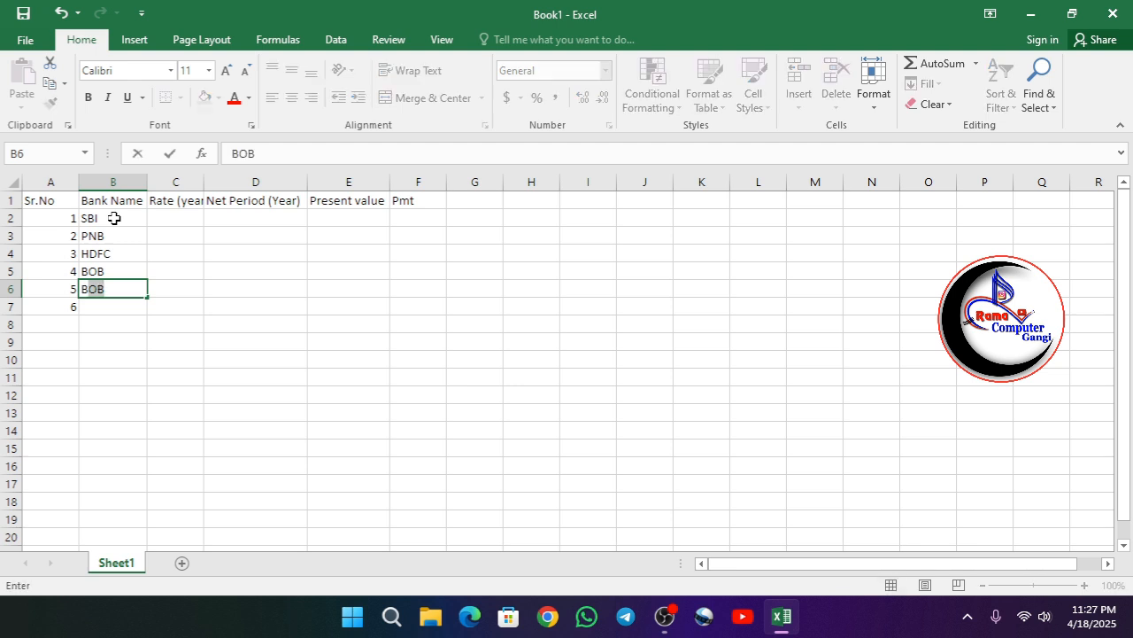
text(I)
key(Return)
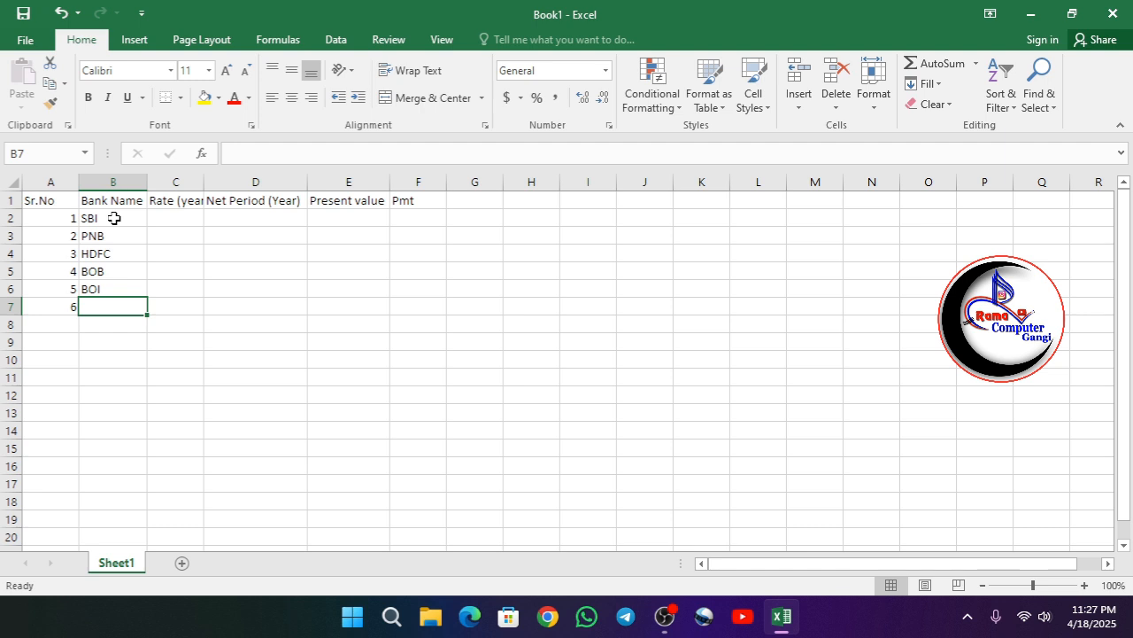
- Enter PSB as the sixth bank name in cell B7
text(P)
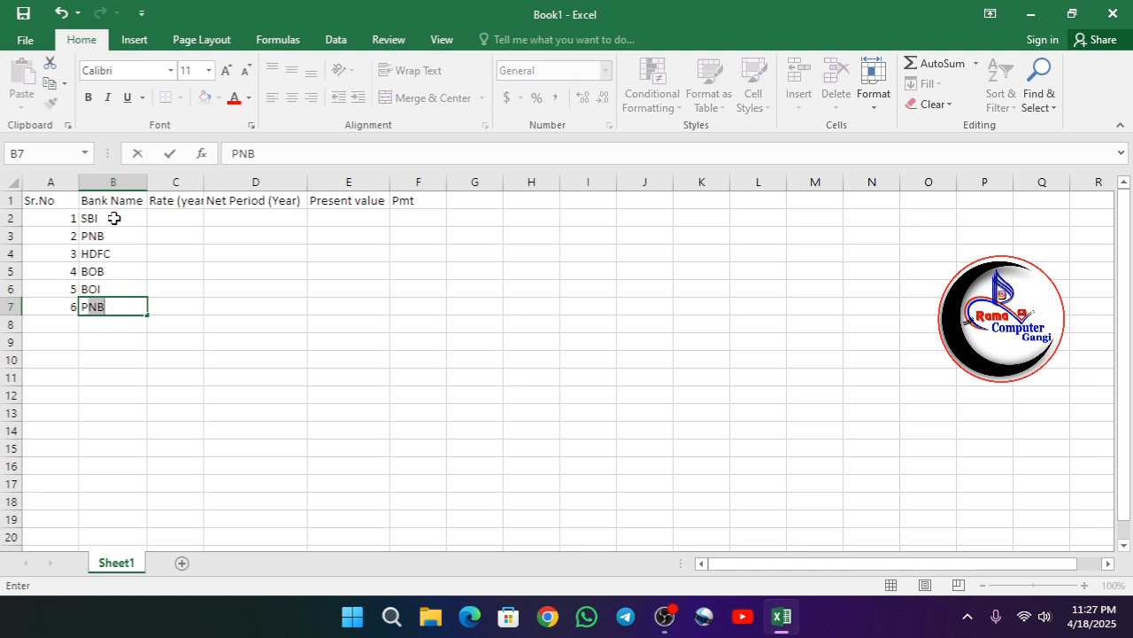
text(SB)
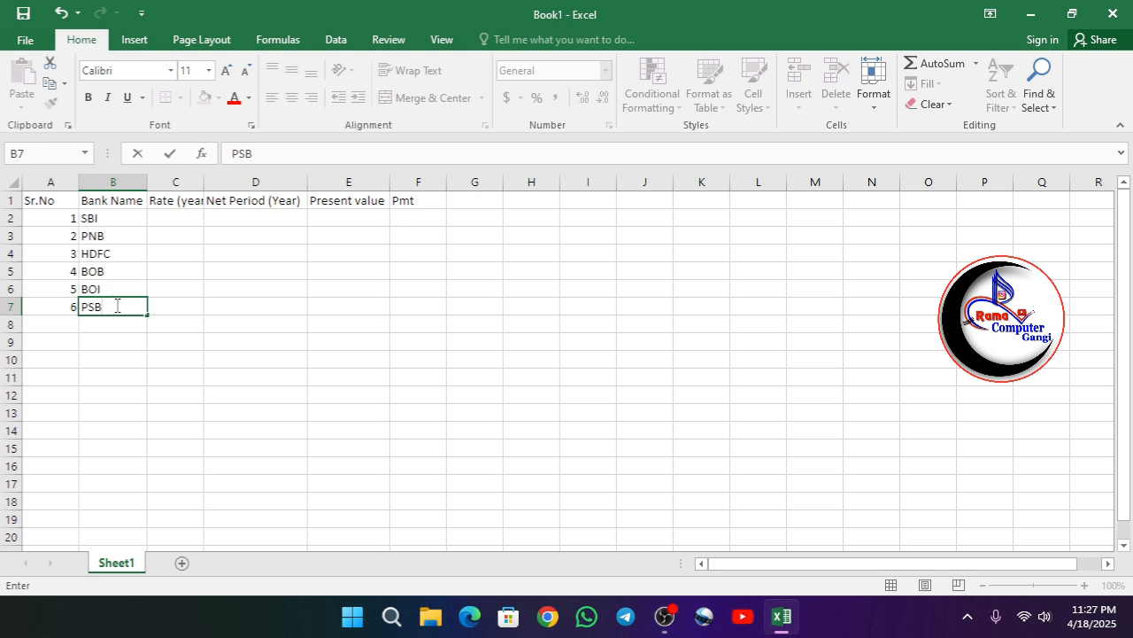
click(164, 232)
- Enter the rates 11%, 12% and 11.5% for SBI, PNB and HDFC in the Rate column
click(166, 219)
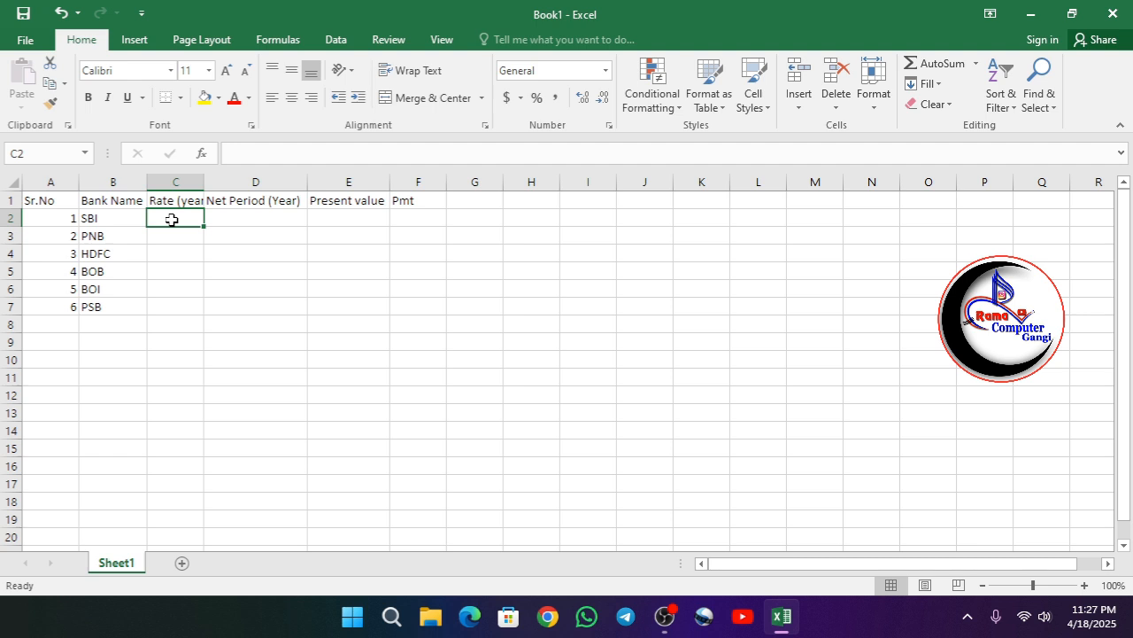
text(11)
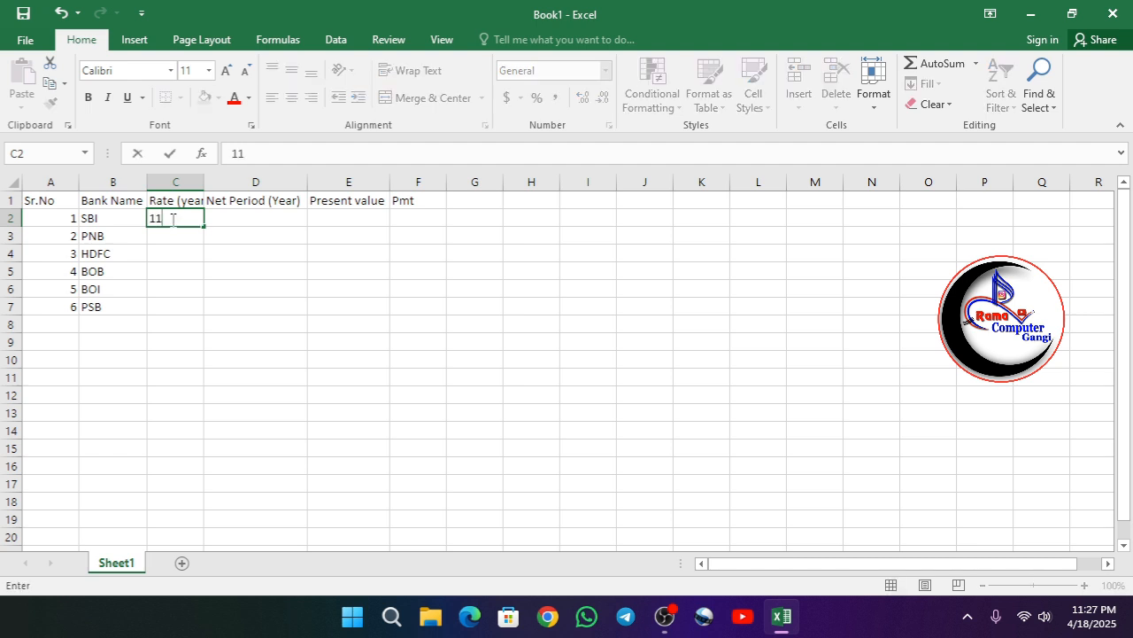
text(%)
key(Return)
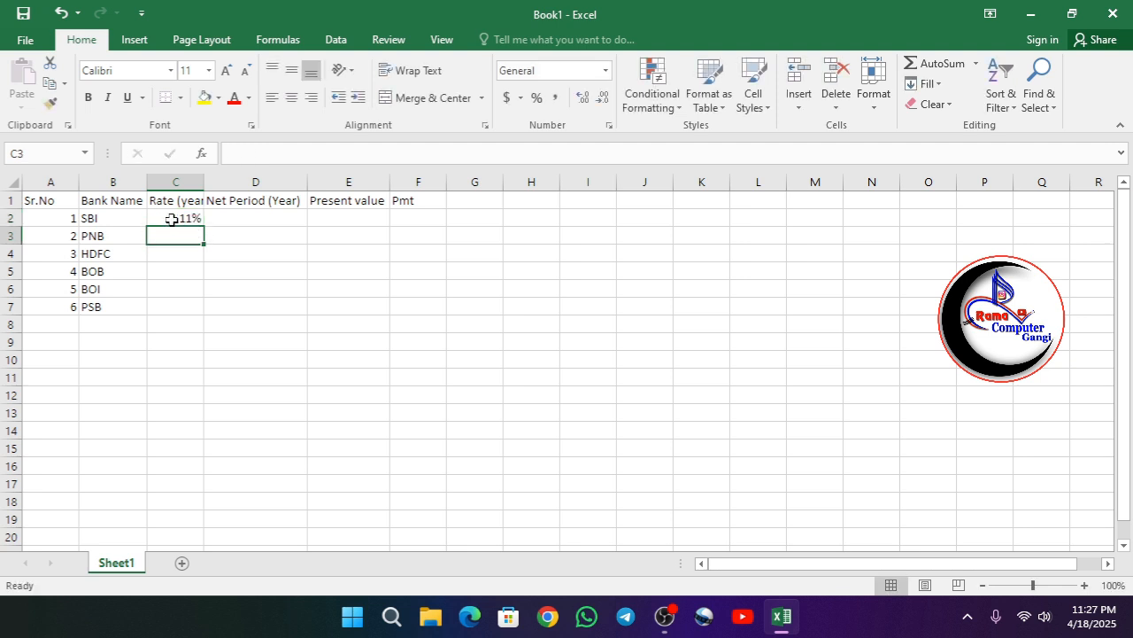
text(12)
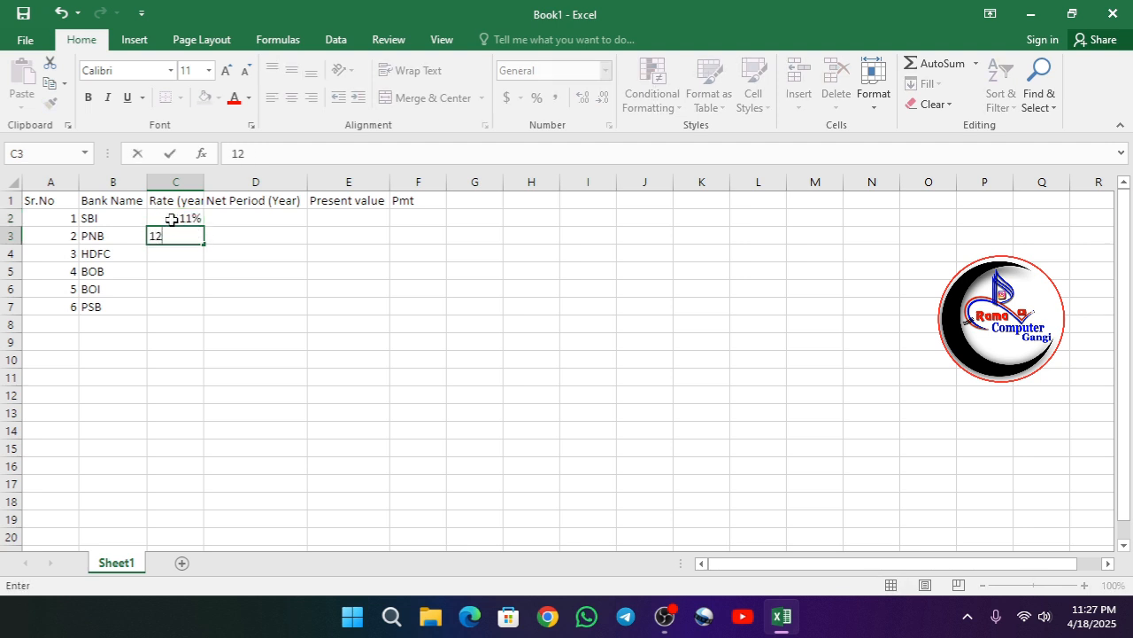
text(%)
key(Return)
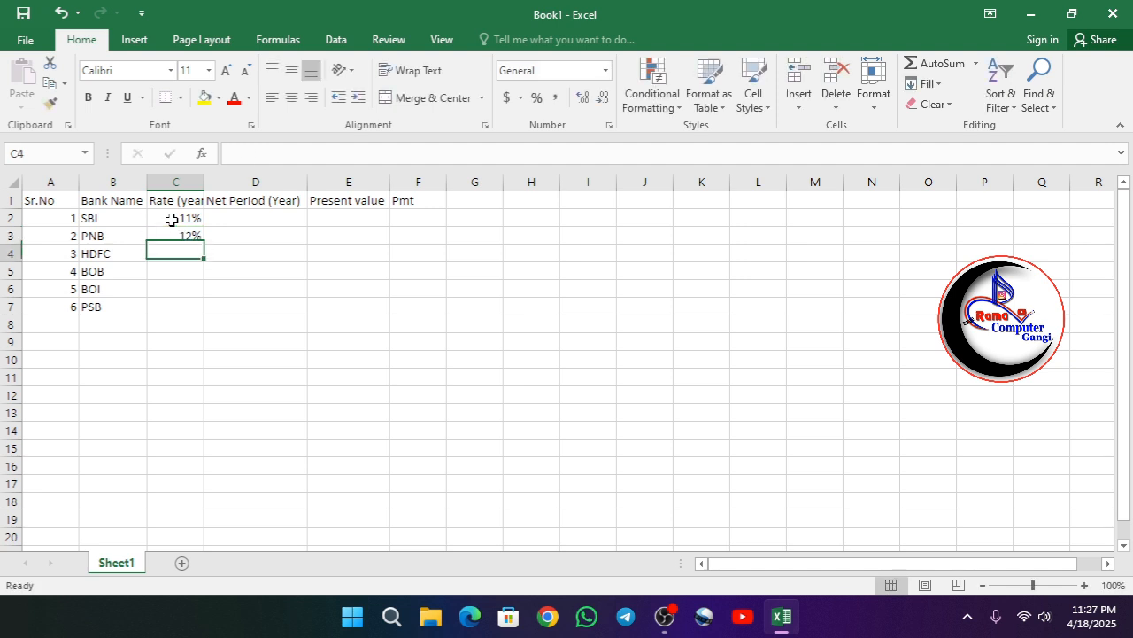
text(11.5)
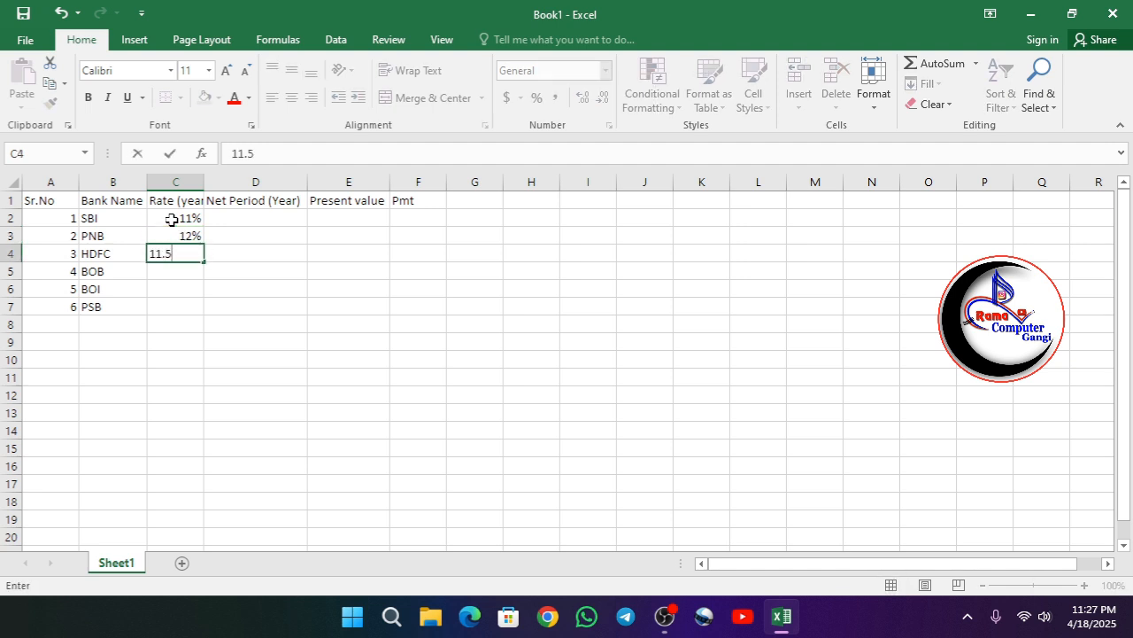
text(%)
key(Return)
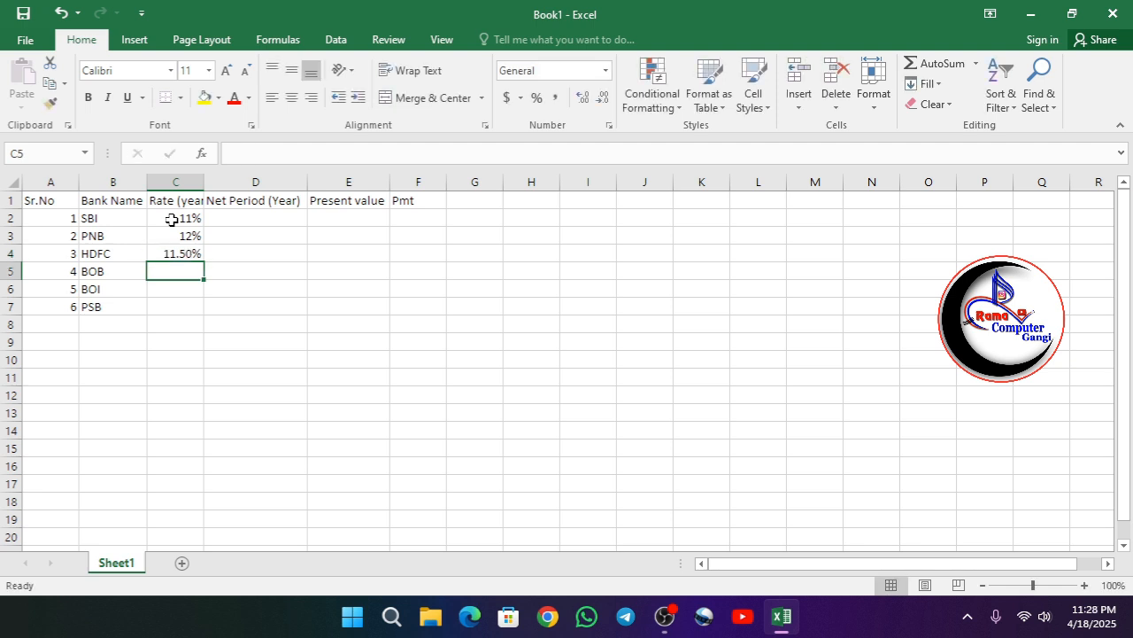
- Enter the rates 13%, 14.50% and 12% for BOB, BOI and PSB
text(13)
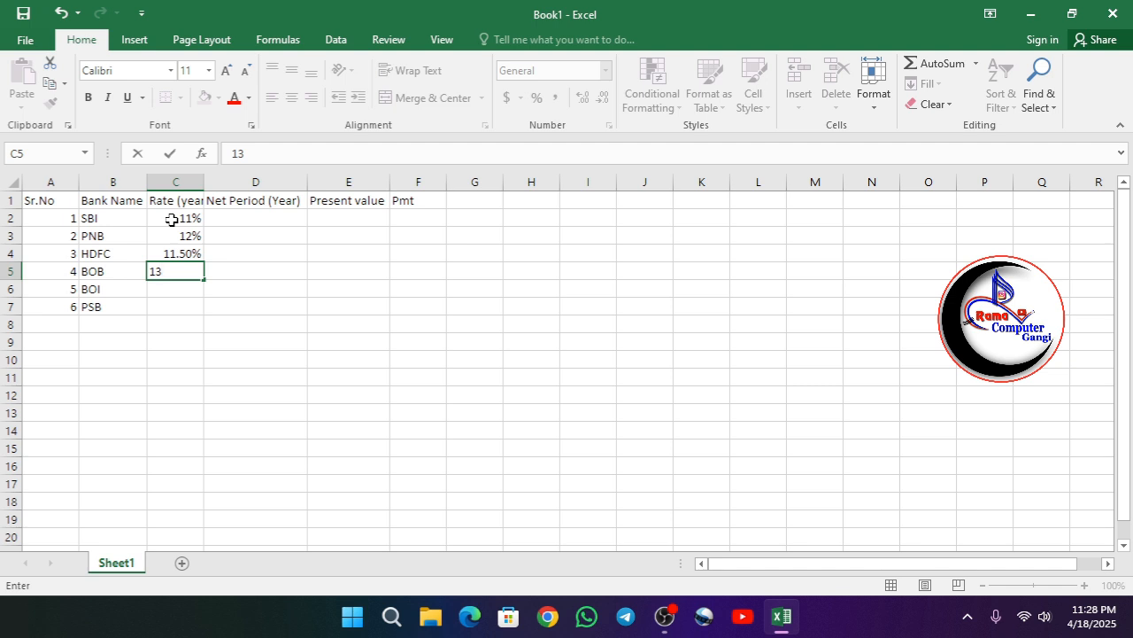
text(%)
key(Return)
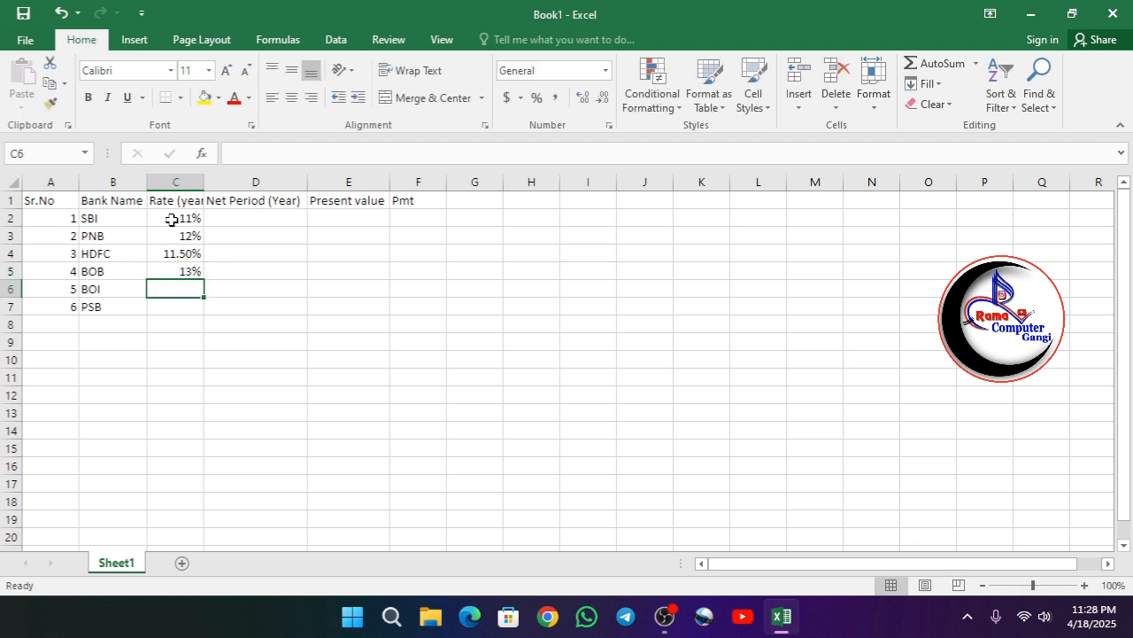
text(14)
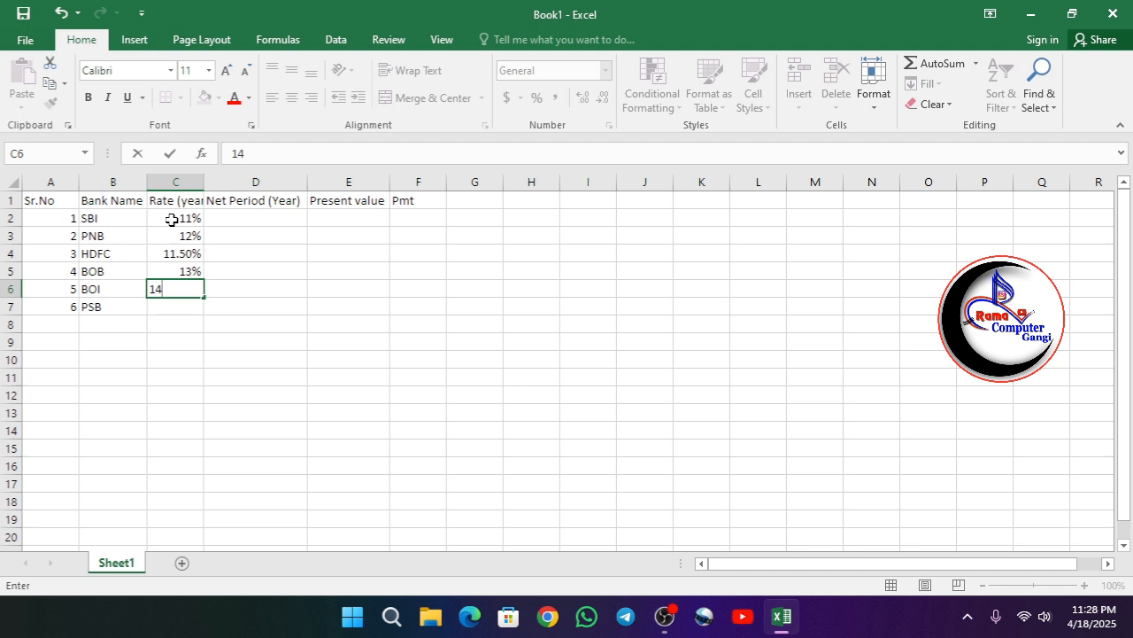
text(.50)
text(%)
key(Return)
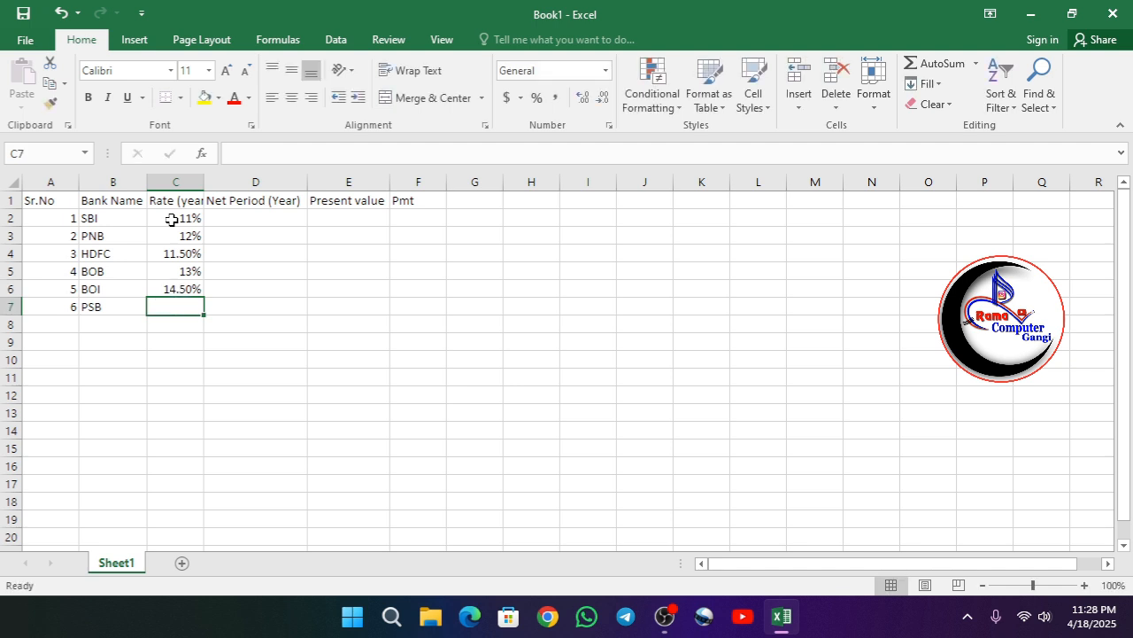
text(12)
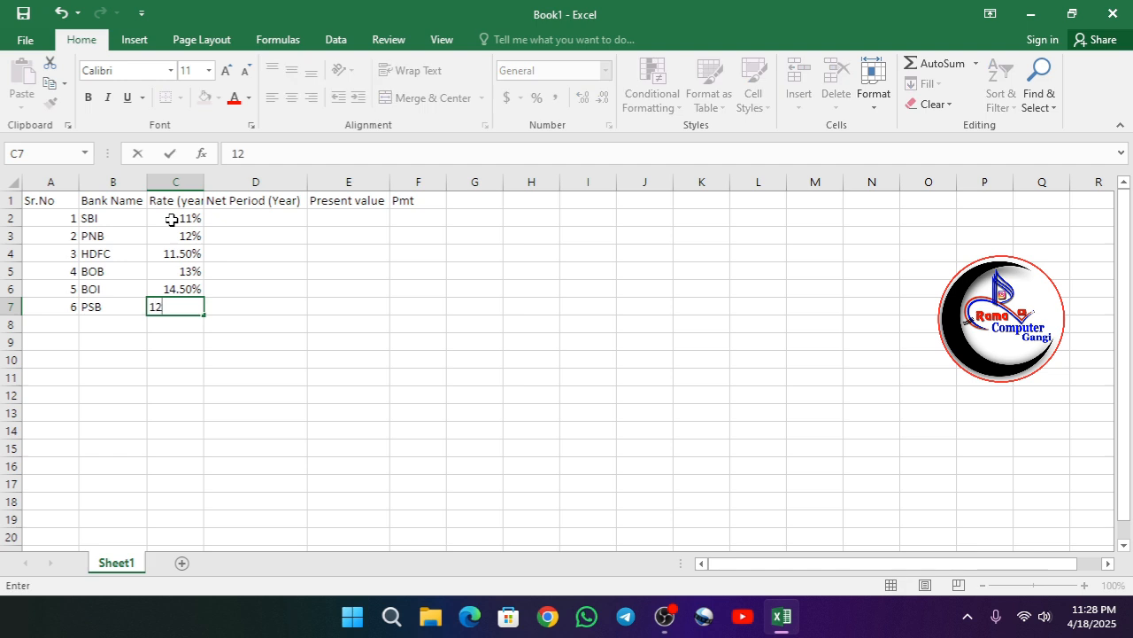
text(%)
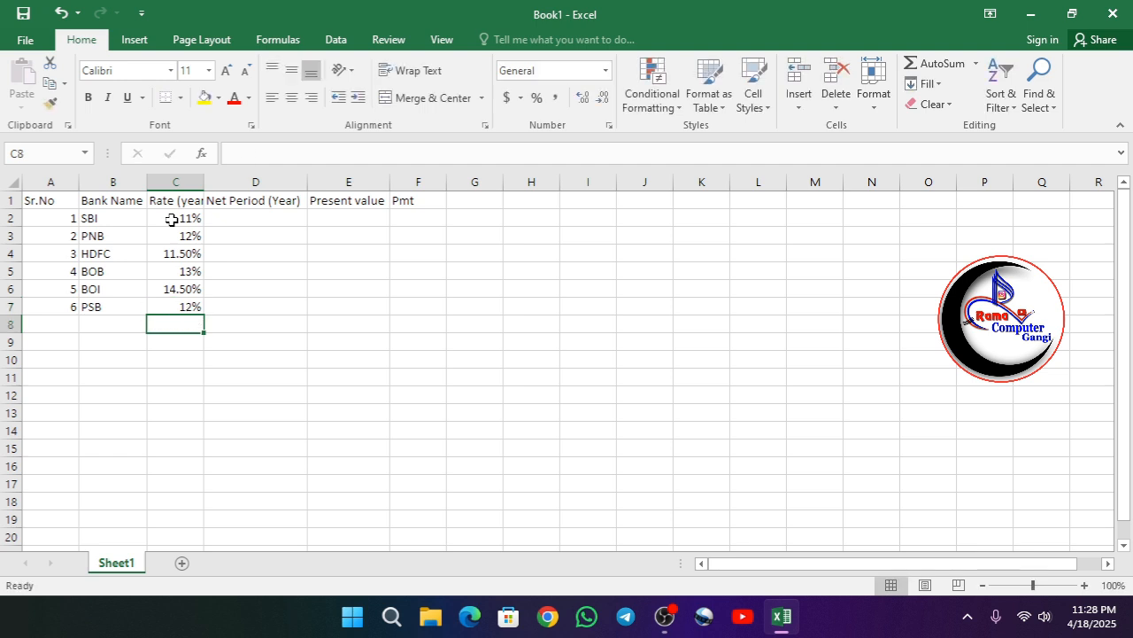
- Fill the Net Period (Year) column with 5, 6, 4, 8, 10 and 7 for rows 2 to 7
click(238, 219)
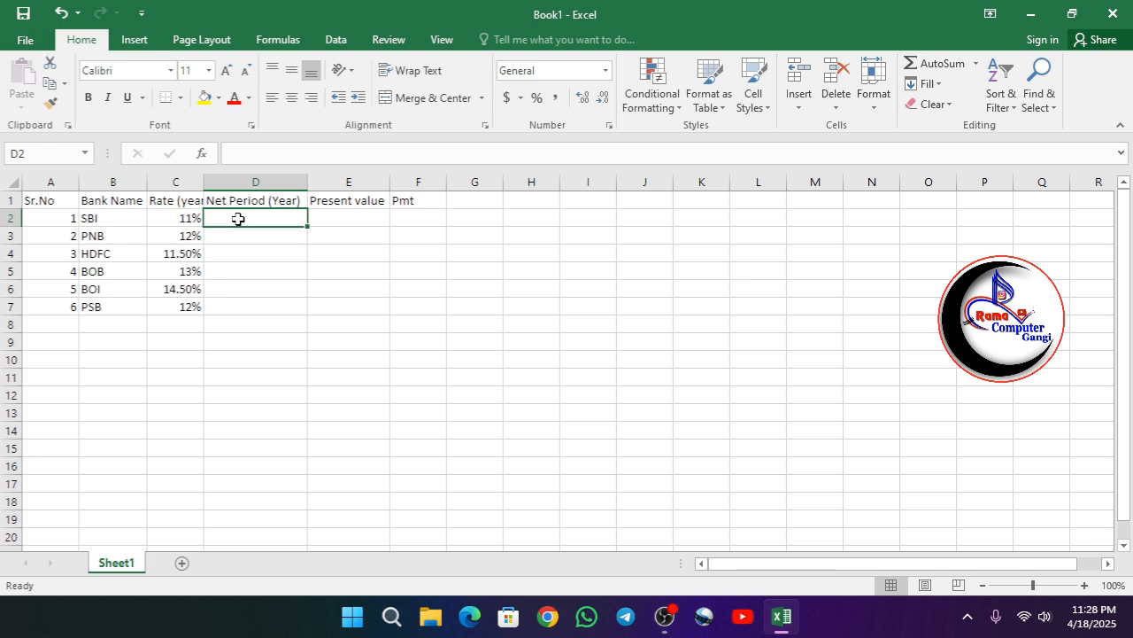
text(5)
key(Return)
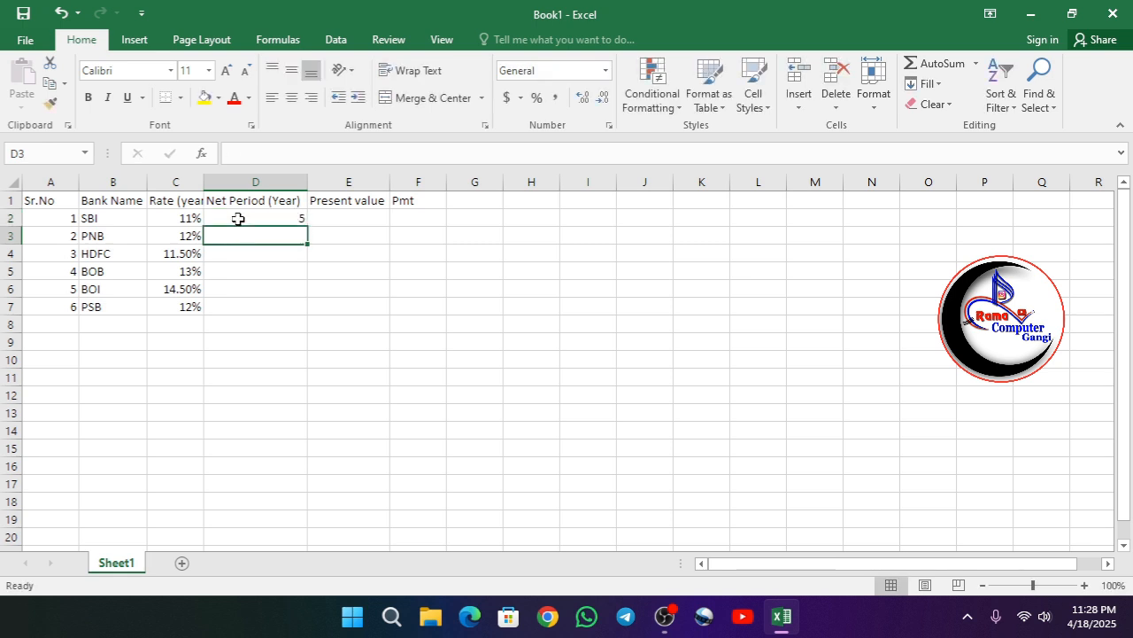
text(6)
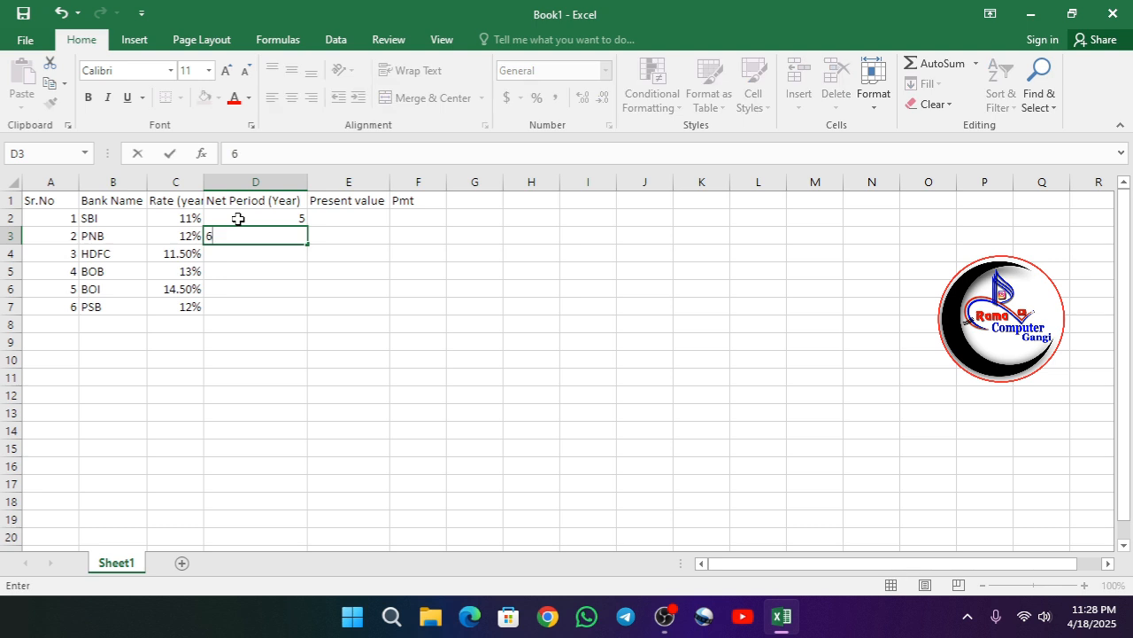
key(Return)
text(4)
key(Return)
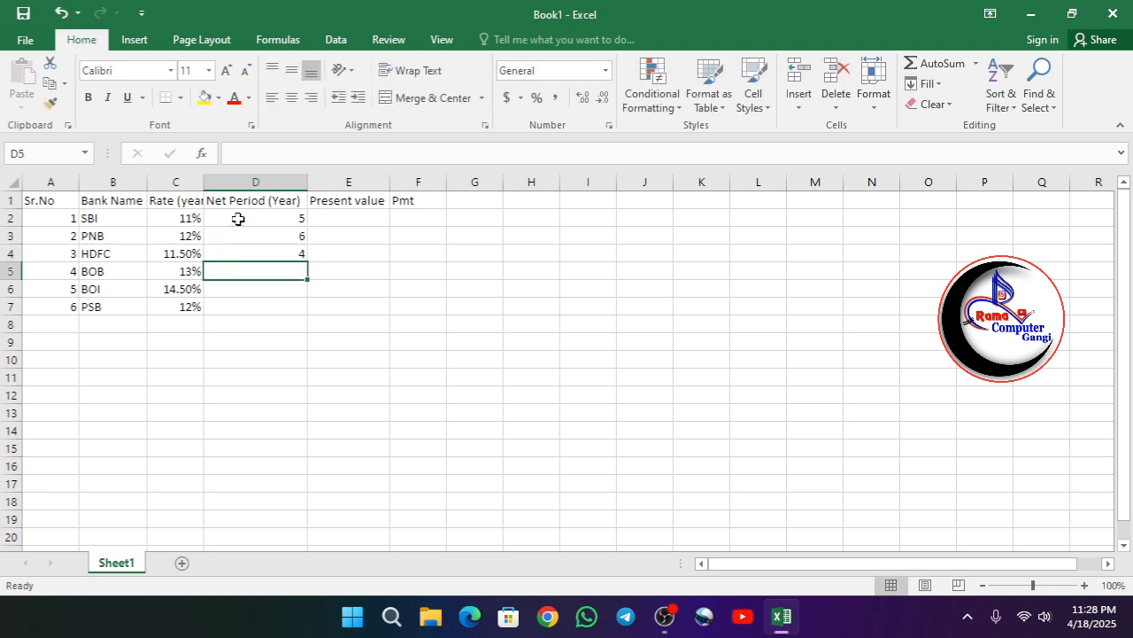
text(8)
key(Return)
text(10)
key(Return)
text(7)
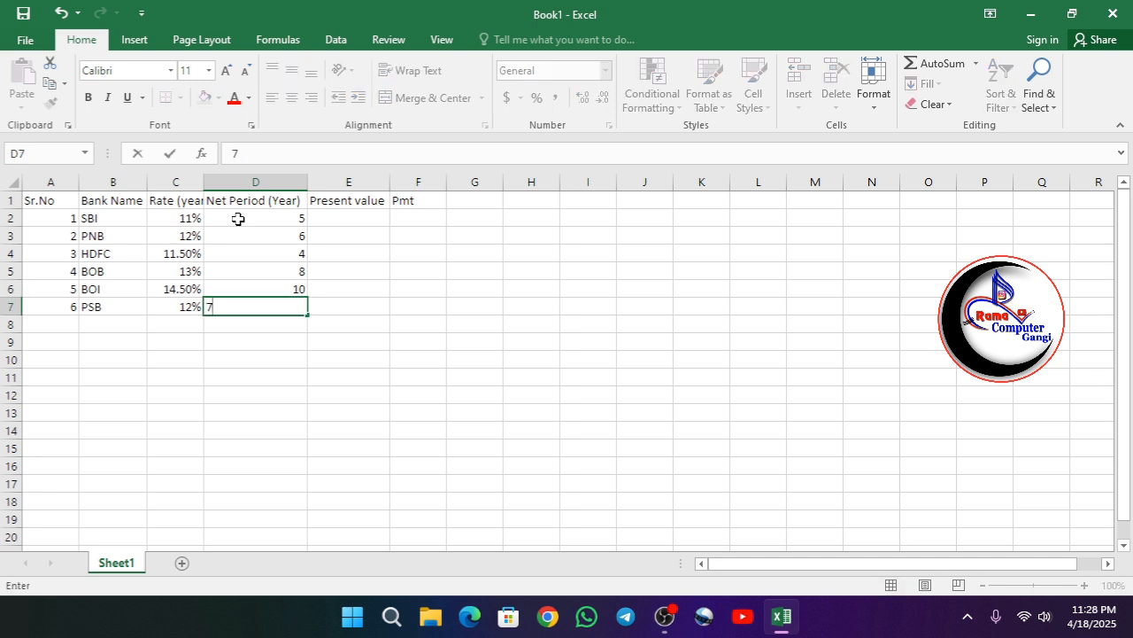
key(Return)
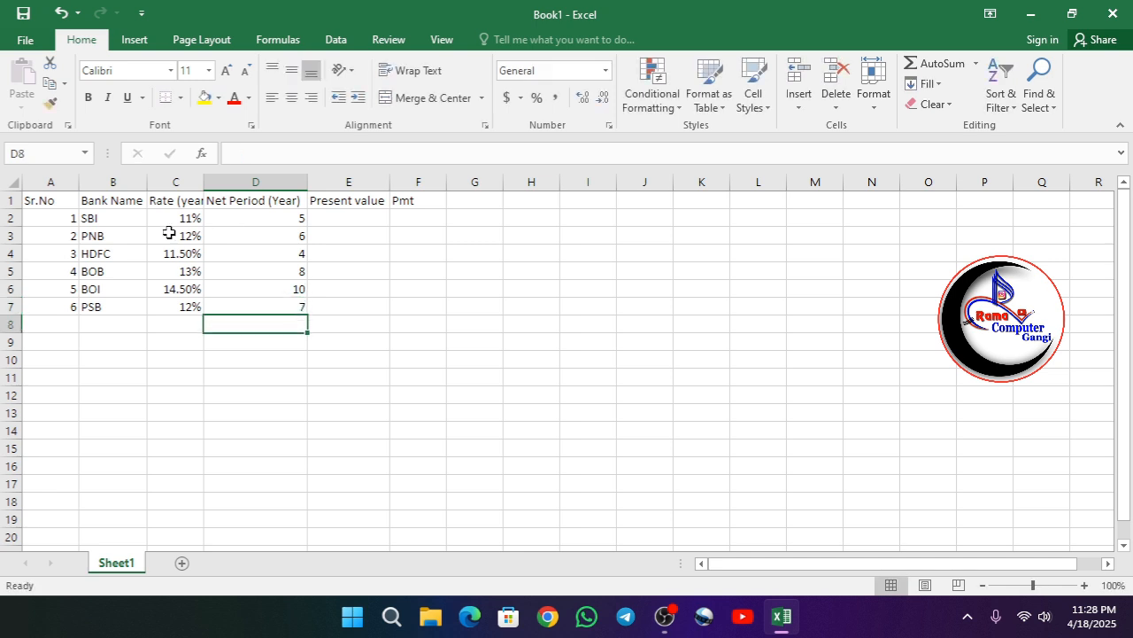
- Enter present values 500000, 600000 and 55000 for SBI, PNB and HDFC
click(340, 217)
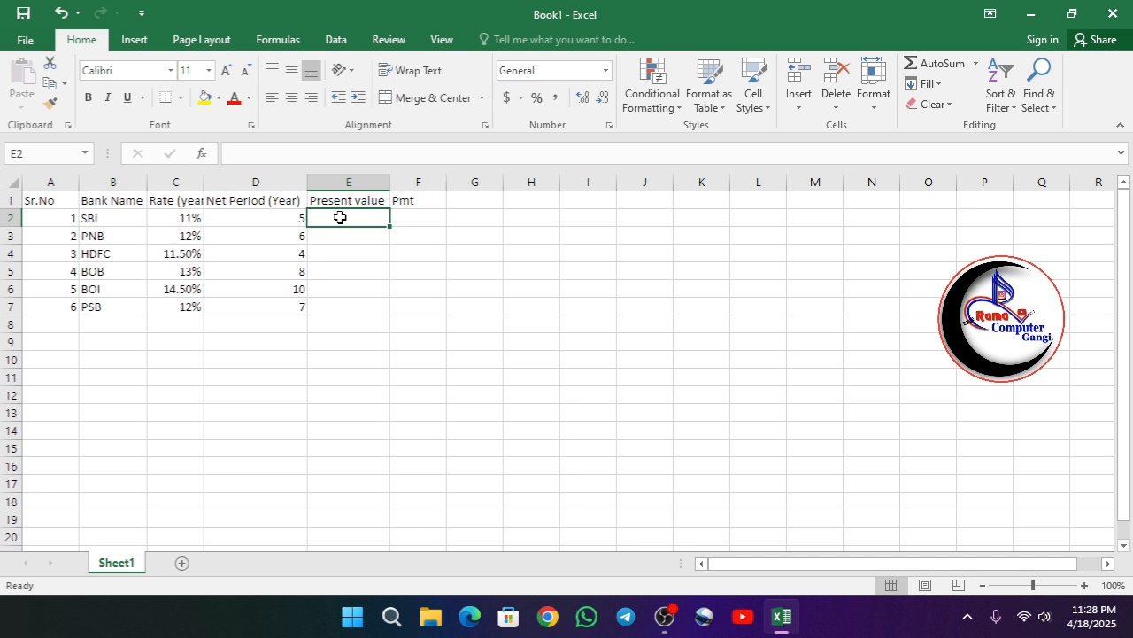
text(5)
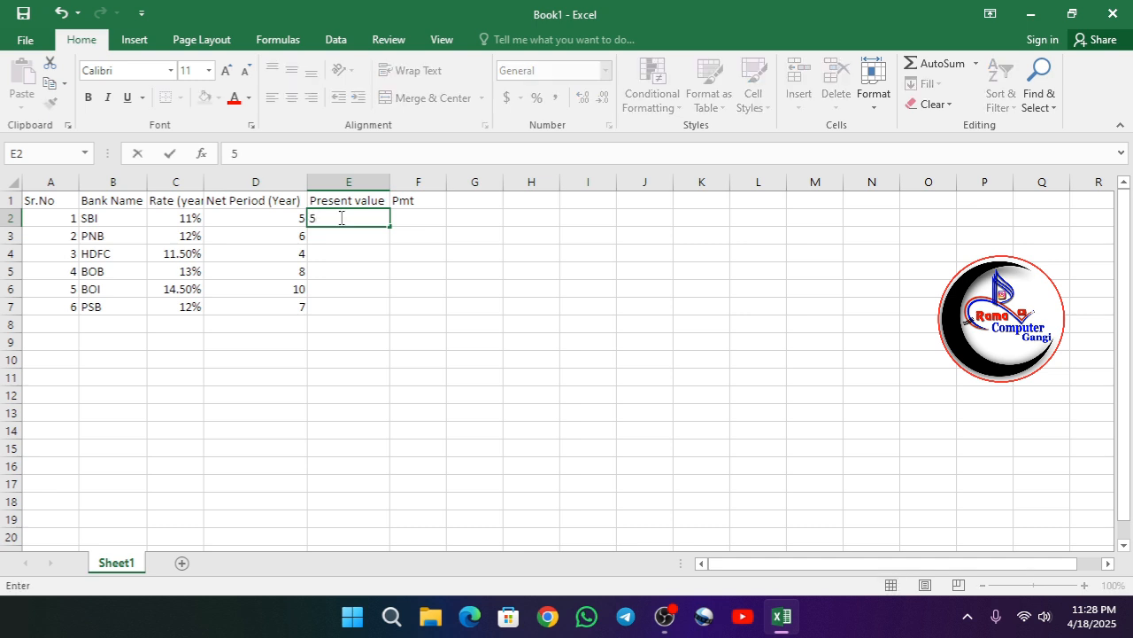
text(00000)
key(Return)
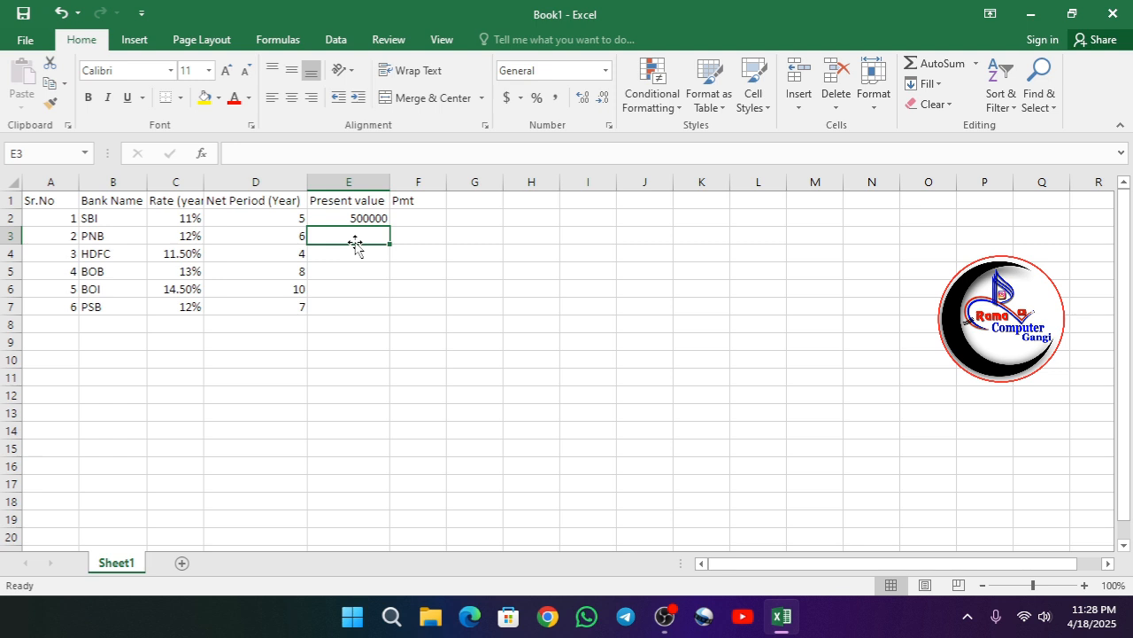
text(600000)
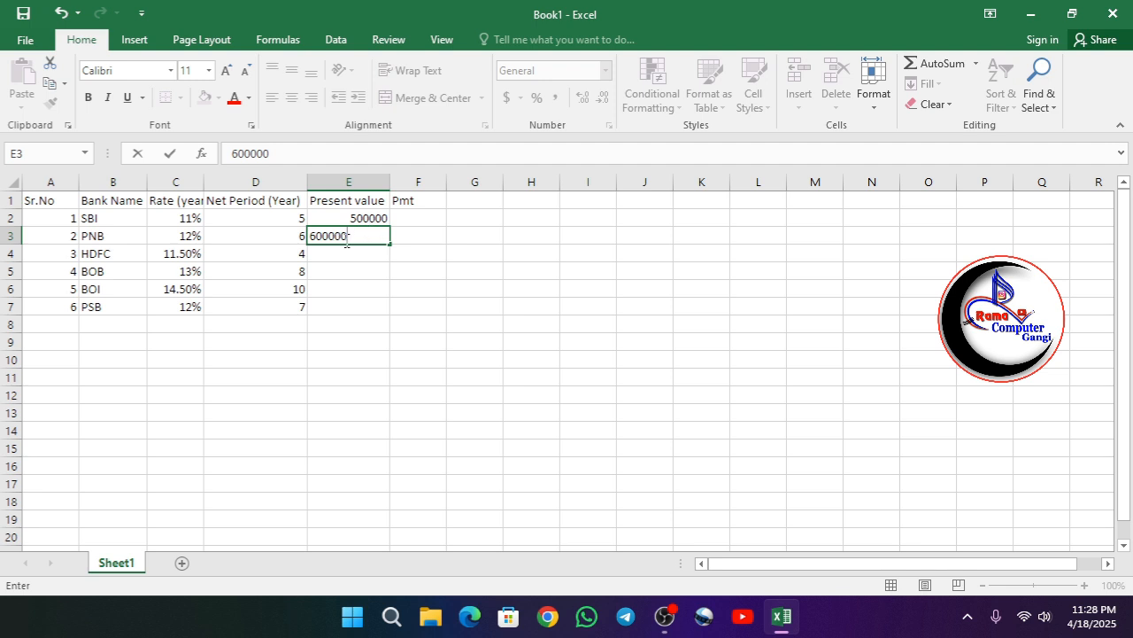
click(326, 256)
text(55000)
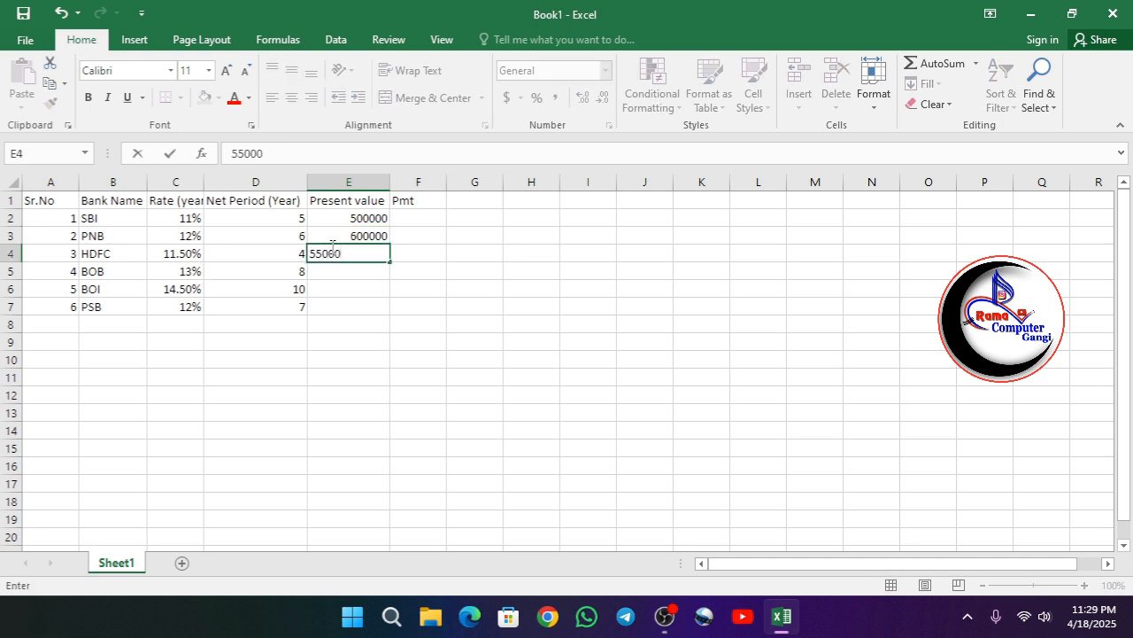
key(Return)
- Enter present values 45000, 320000 and 400000 for BOB, BOI and PSB
text(45000)
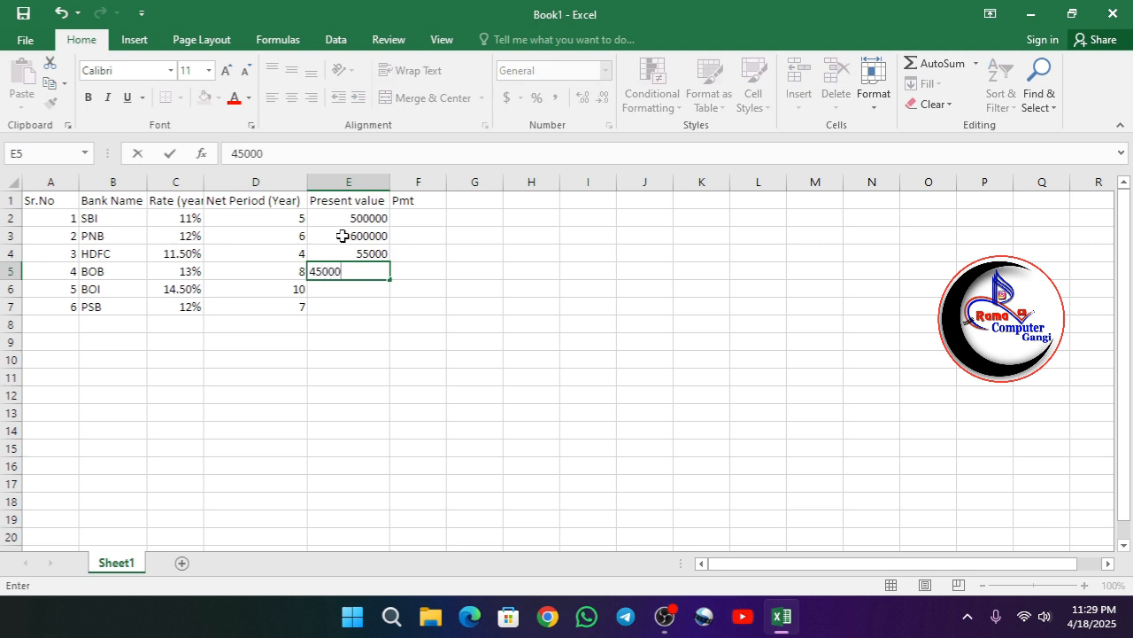
key(Return)
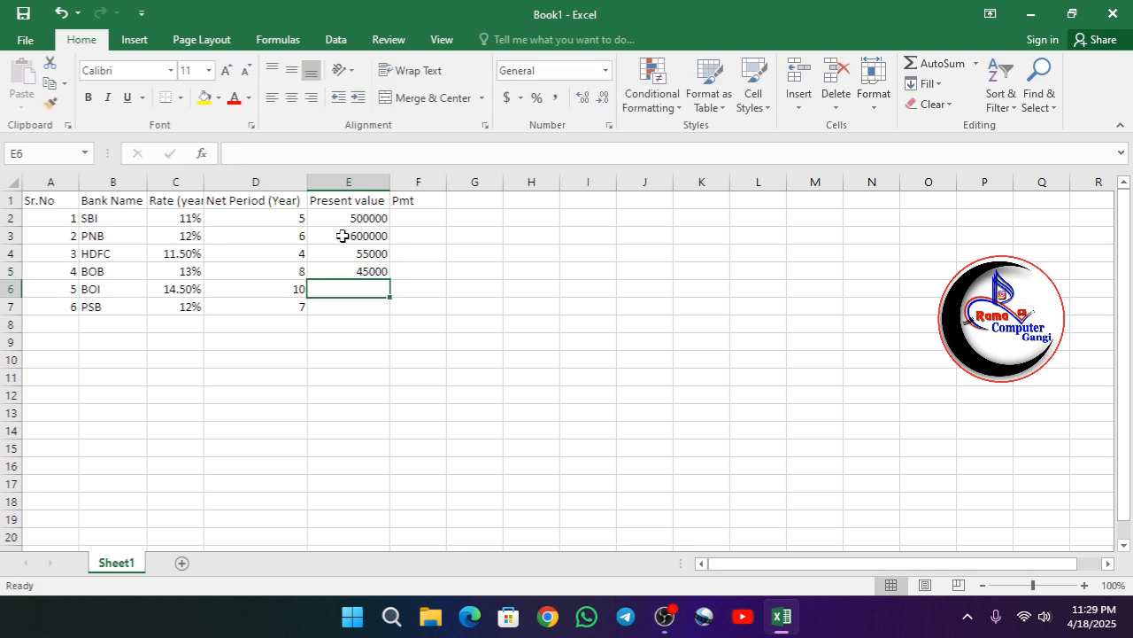
text(32)
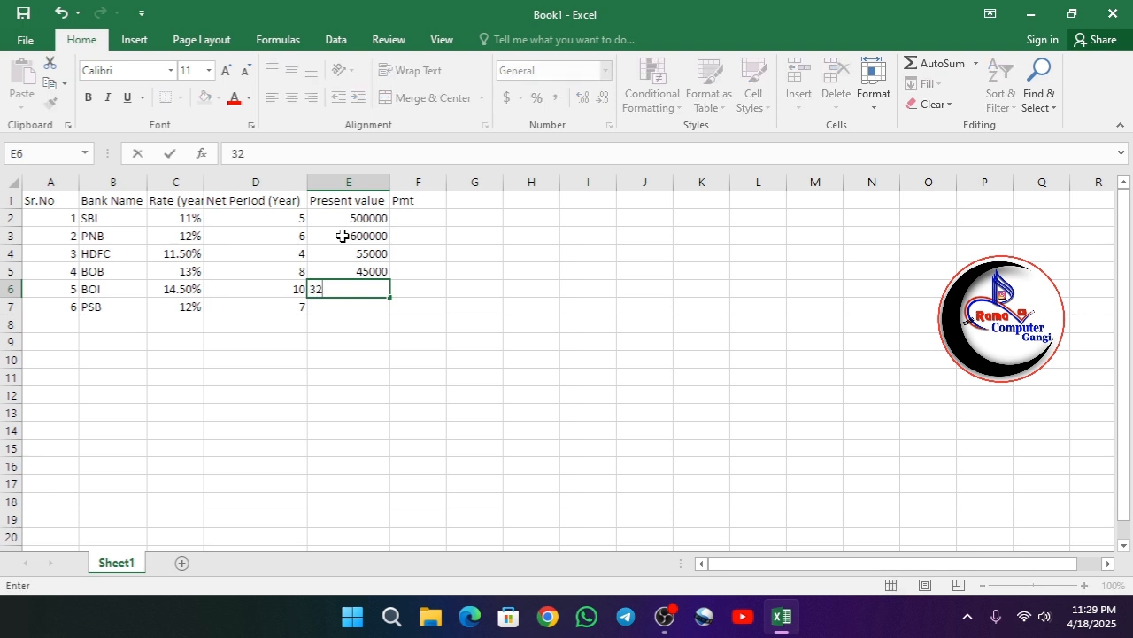
text(0000)
key(Return)
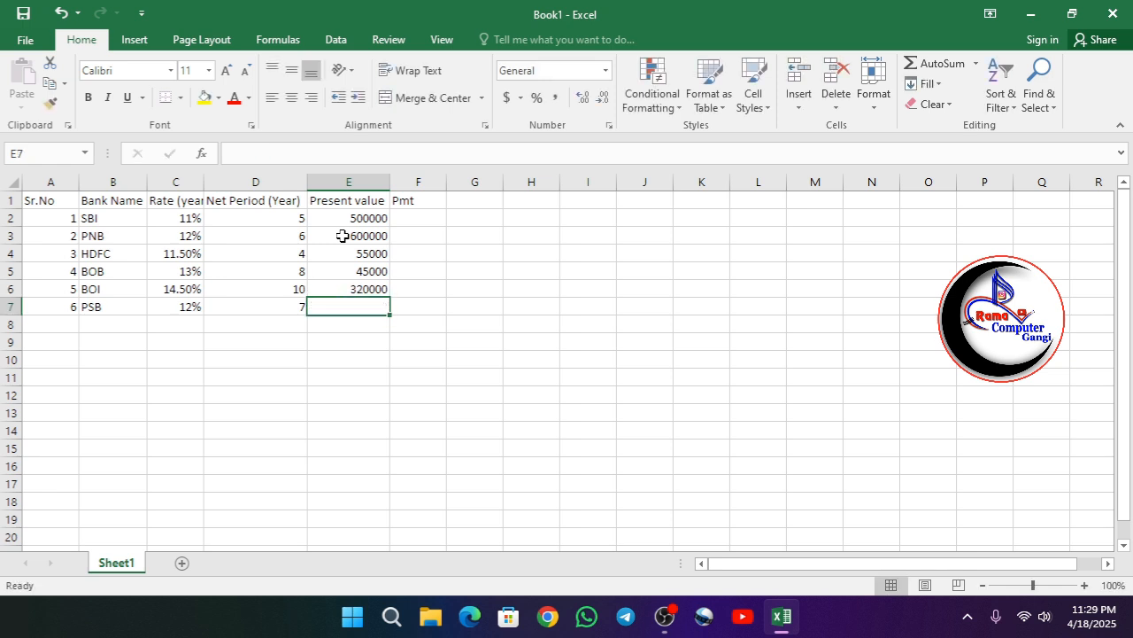
text(4)
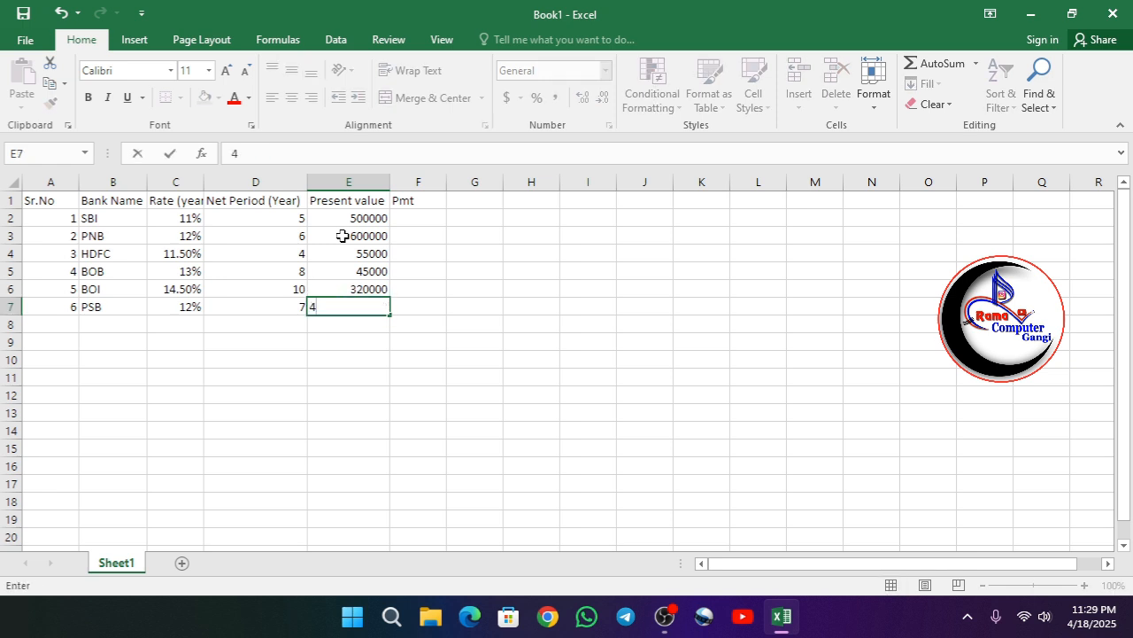
text(00000)
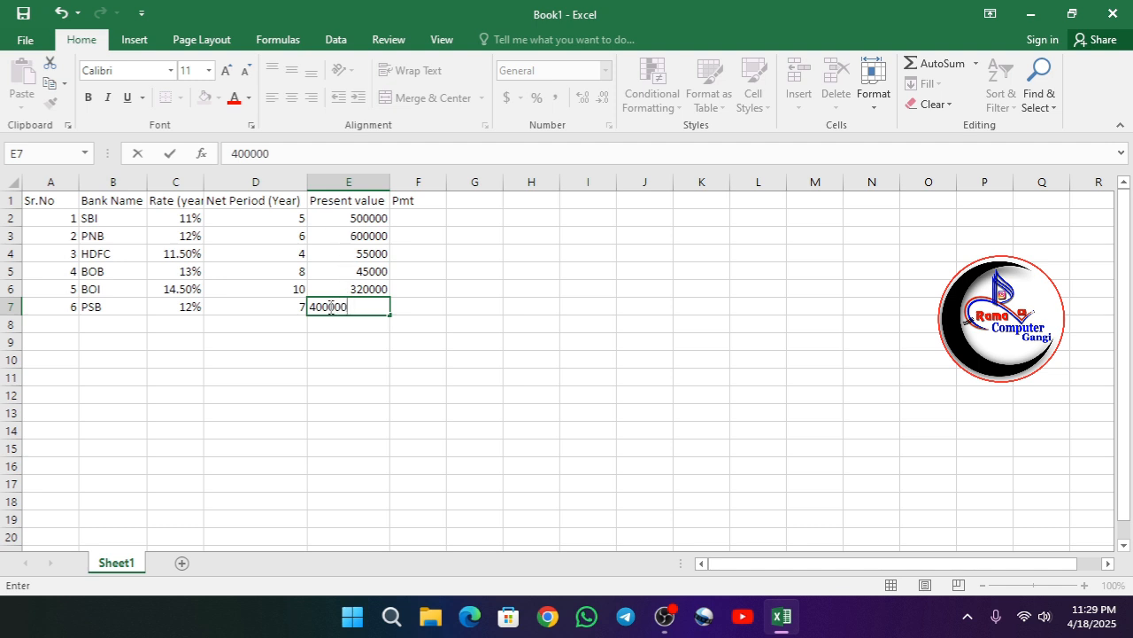
click(412, 219)
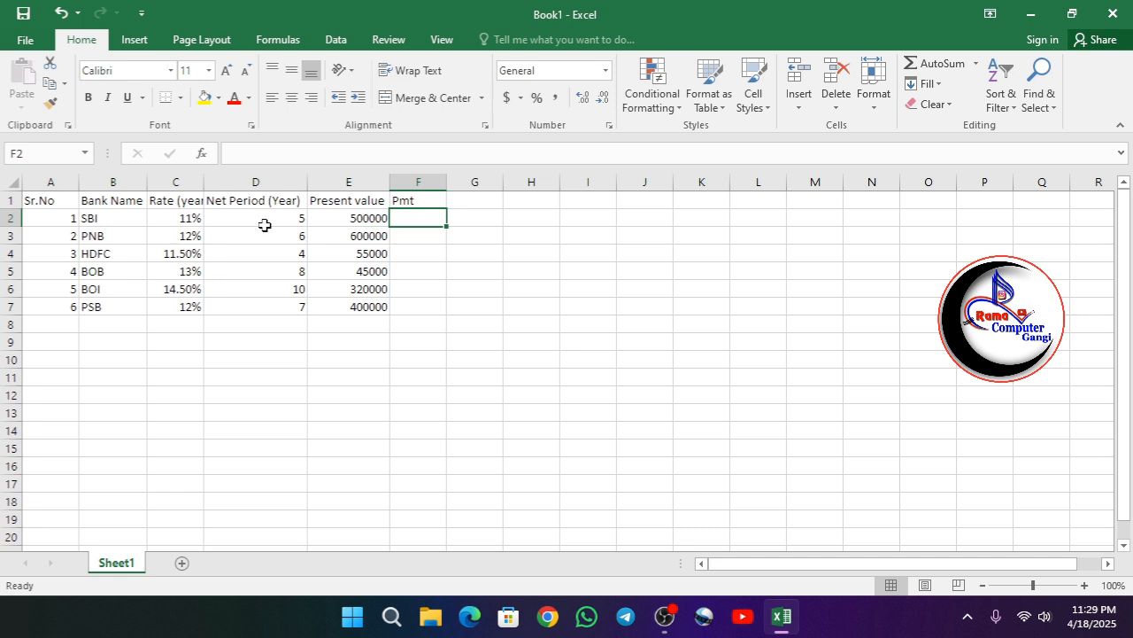
- Apply all borders to the table range A1:F7 and middle-align its contents
drag(27, 202, 428, 310)
click(181, 97)
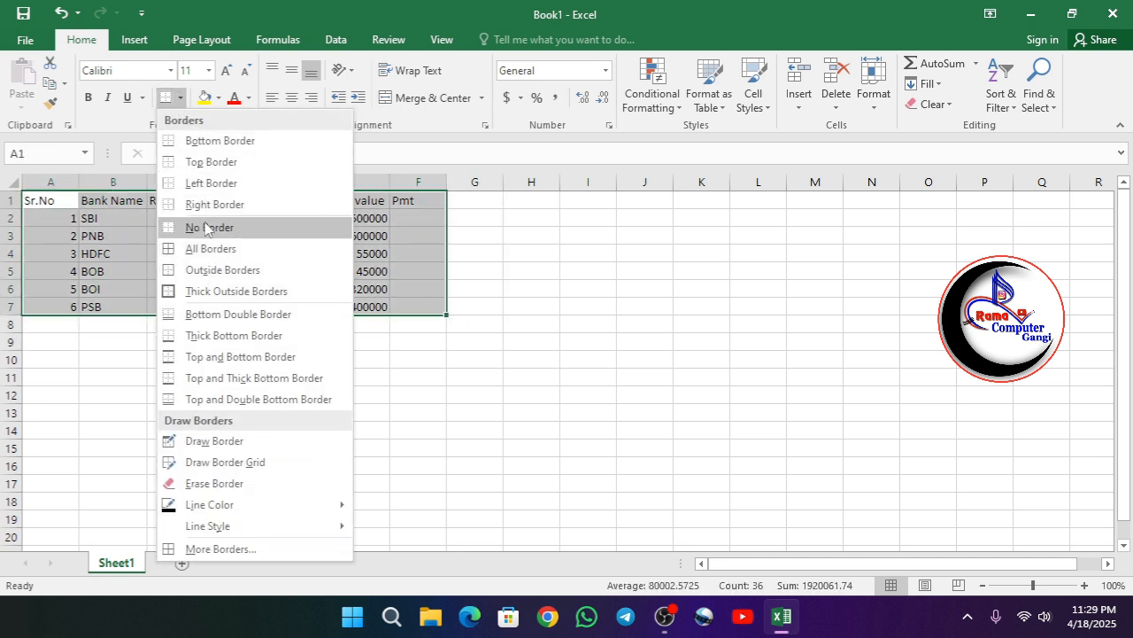
click(204, 243)
click(291, 69)
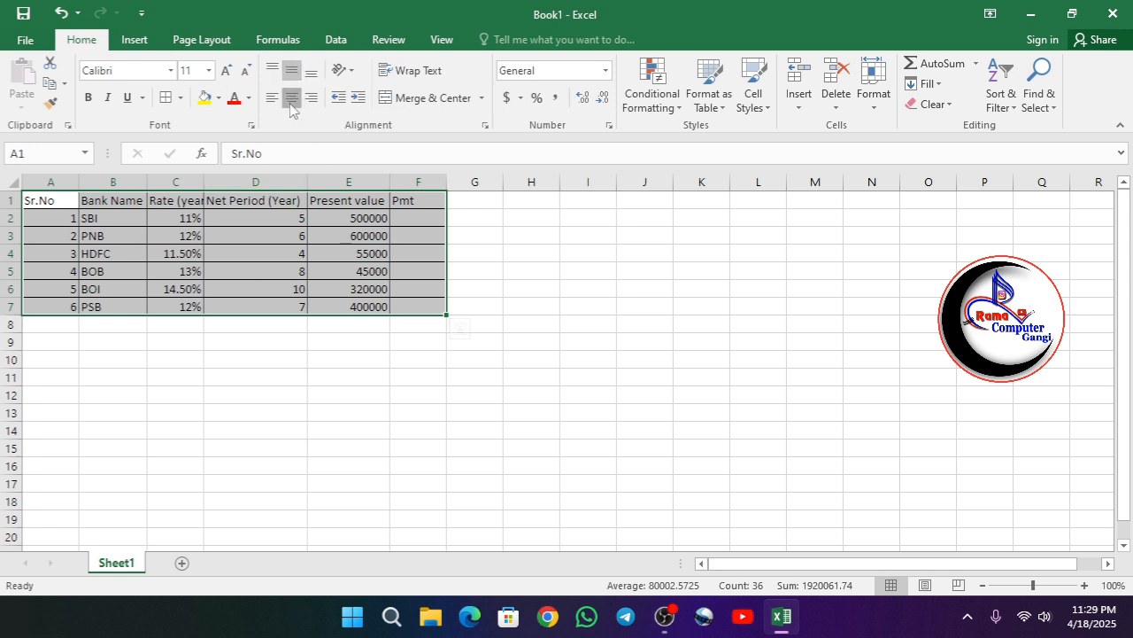
- Center-align the table contents and widen the Pmt column F
click(291, 97)
click(406, 222)
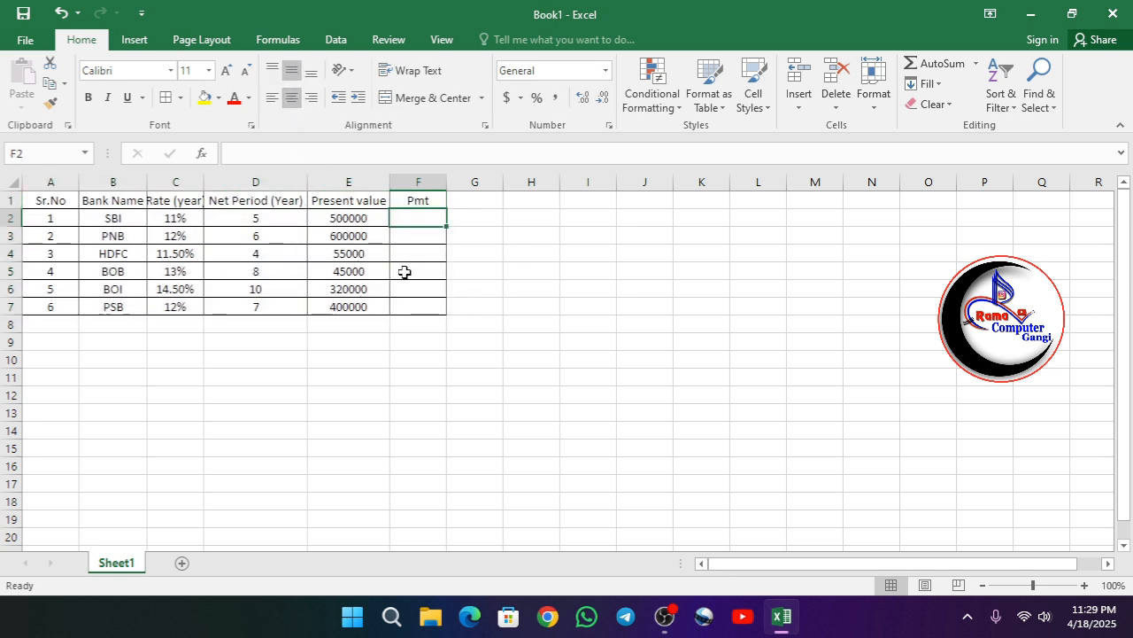
drag(446, 182, 488, 182)
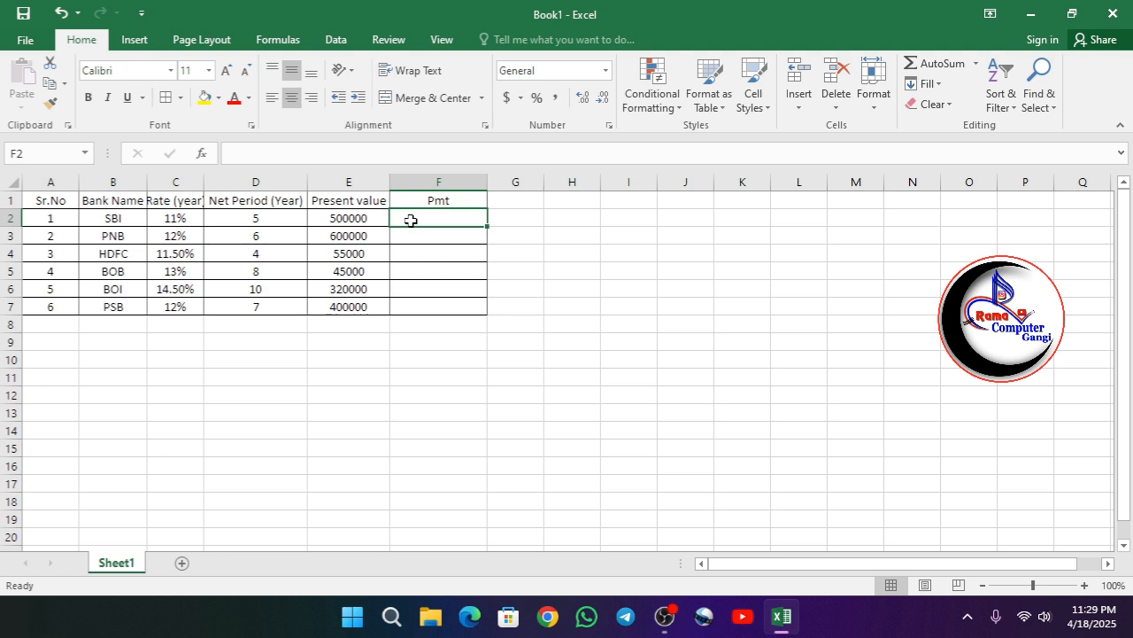
- Enter the formula =PMT(C2/12,D2*12,E2) in F2 to calculate SBI's monthly payment
text(=PMT)
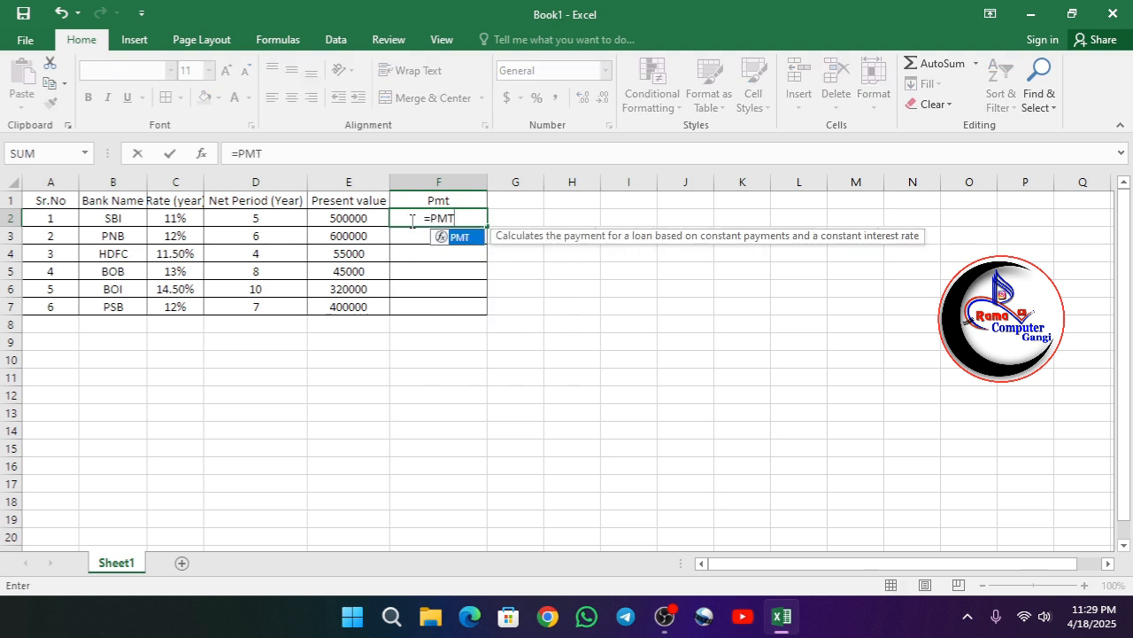
text(()
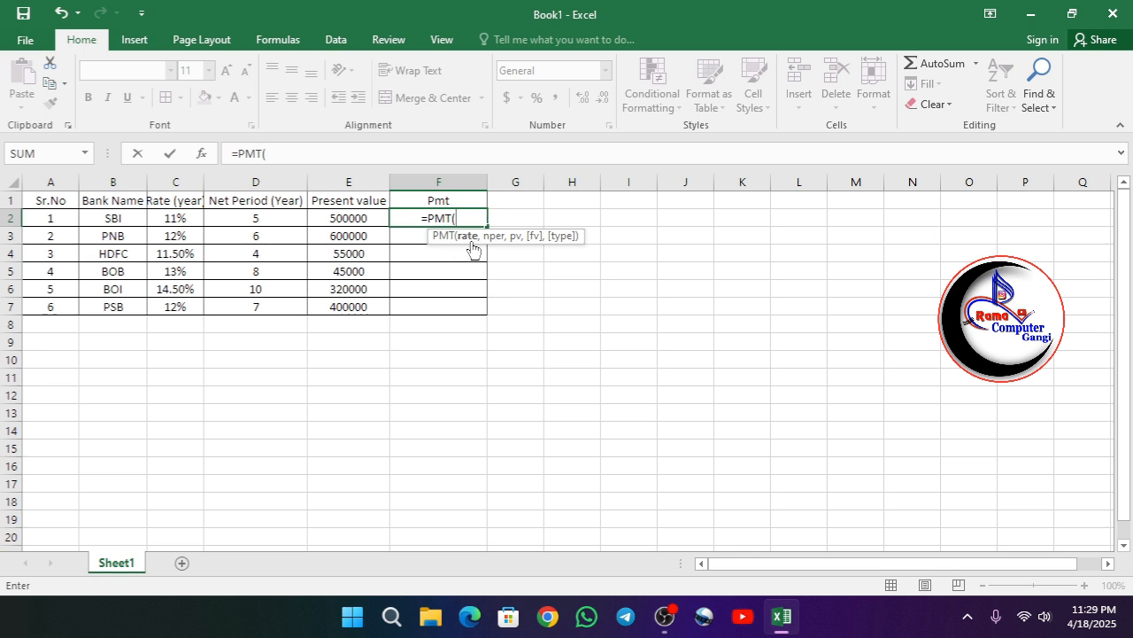
click(174, 220)
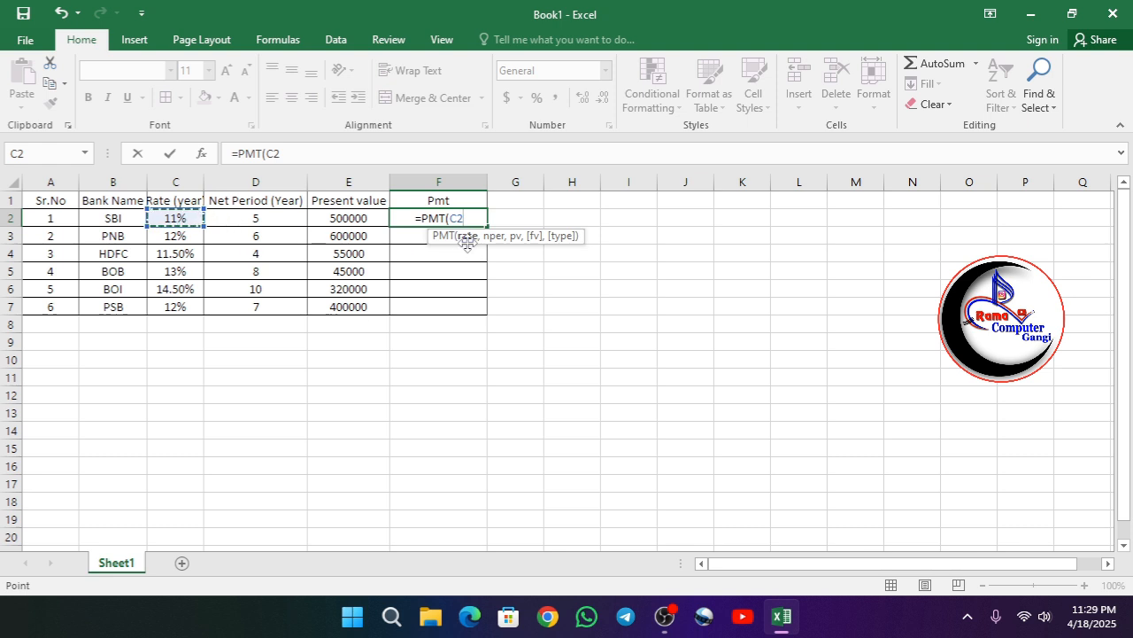
text(/)
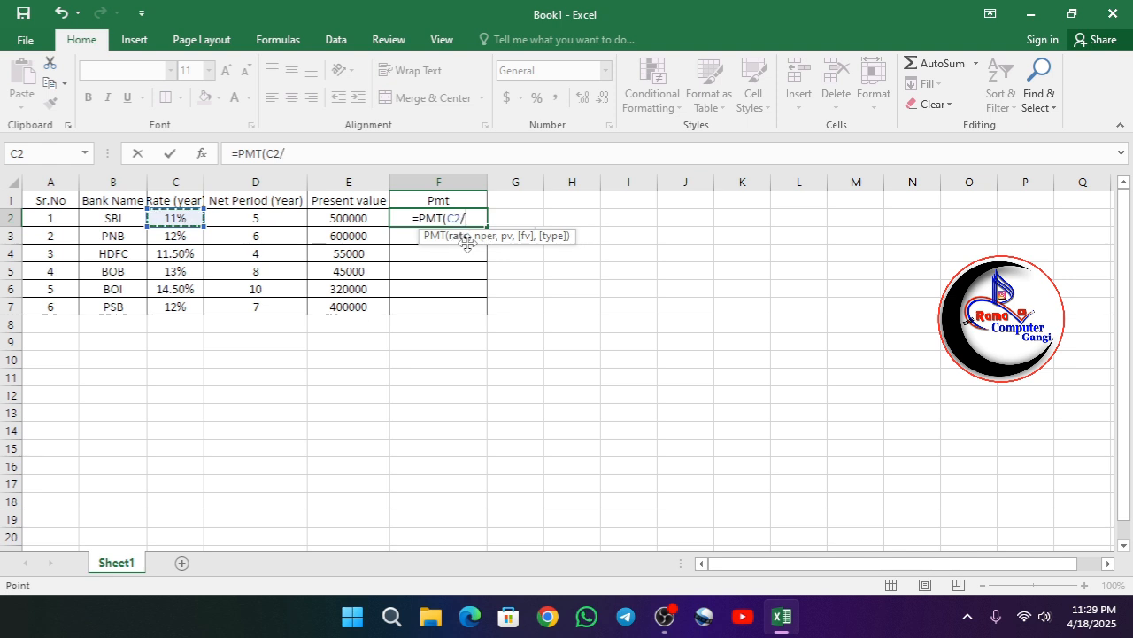
text(12)
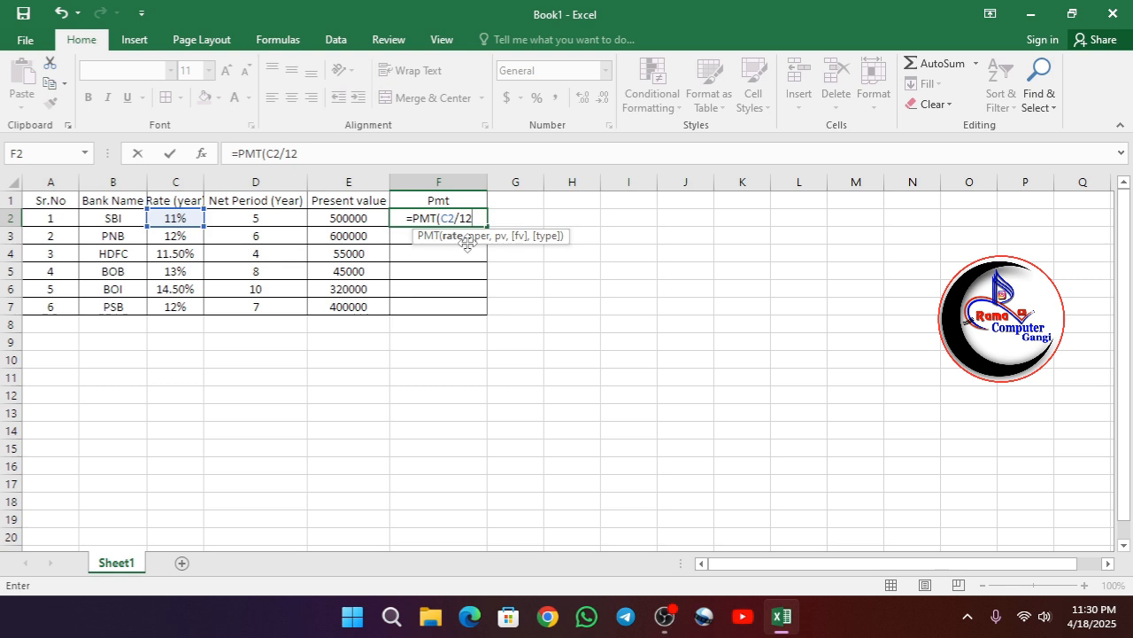
text(,)
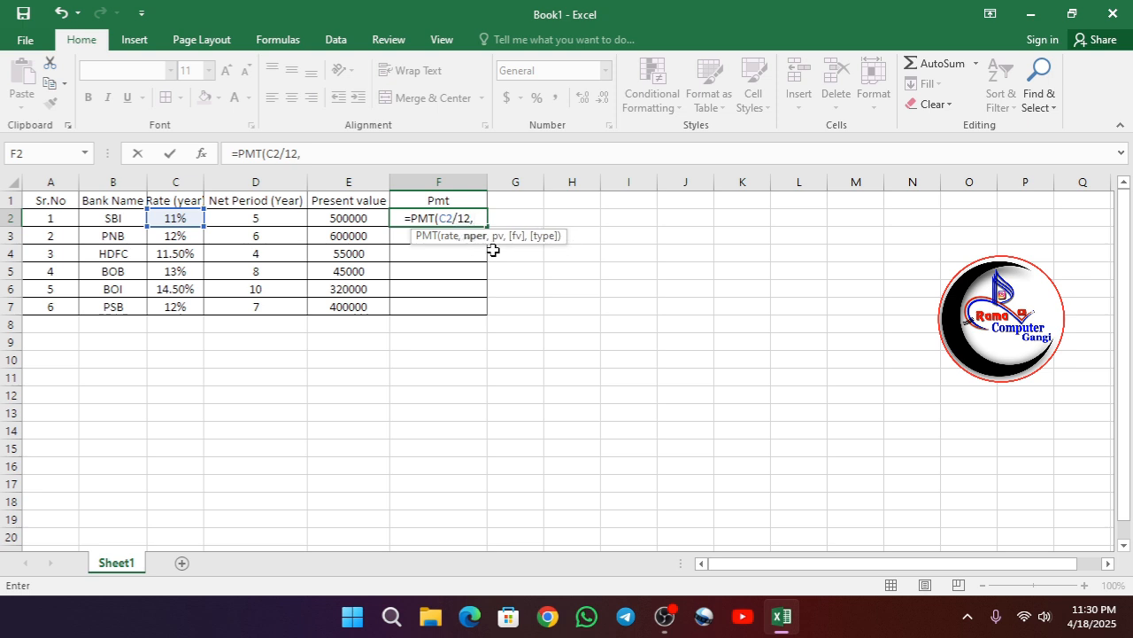
click(263, 222)
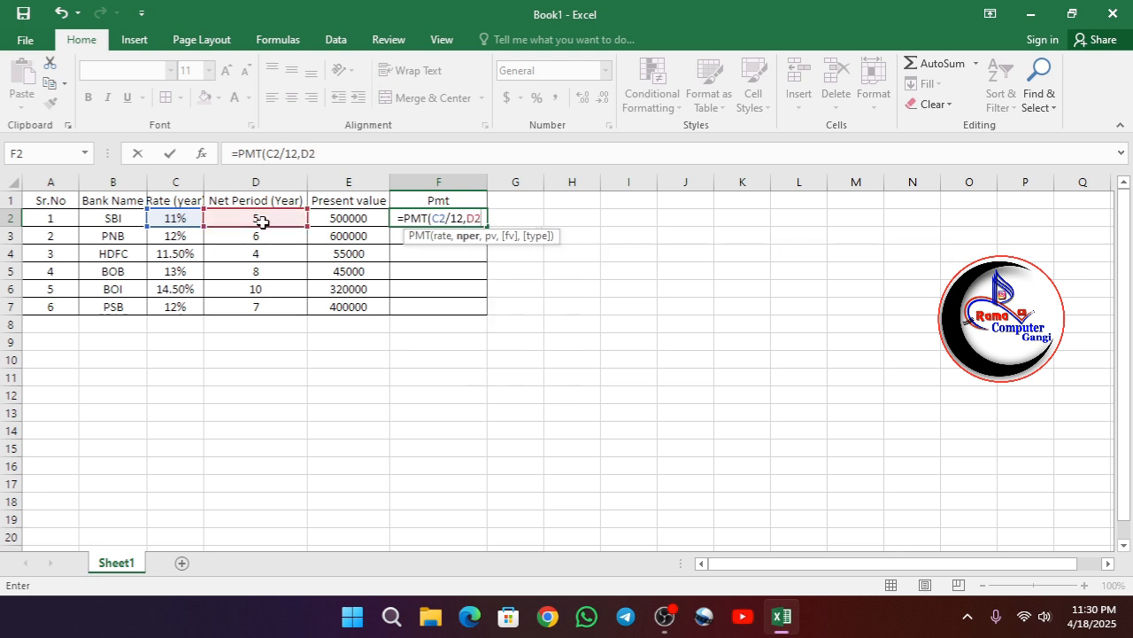
text(*12)
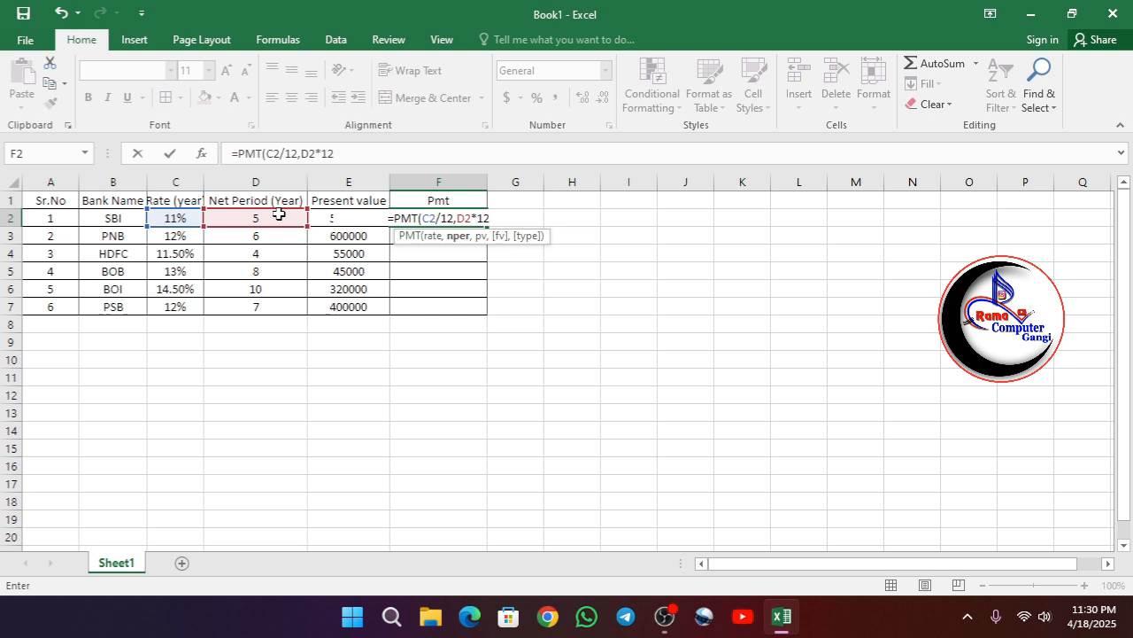
text(,)
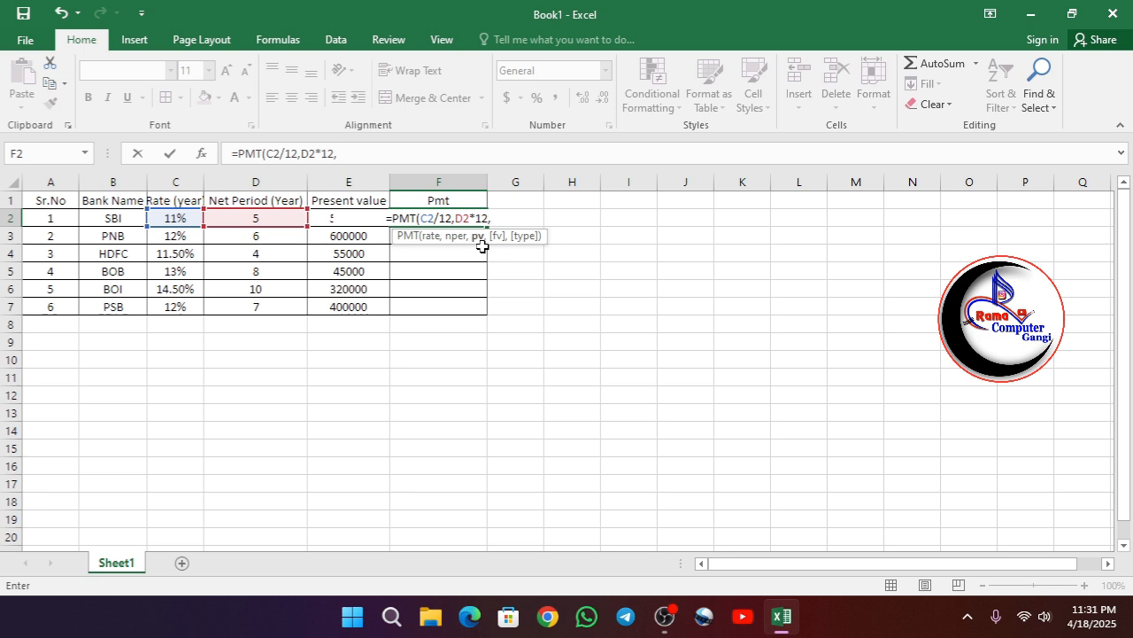
text(E2)
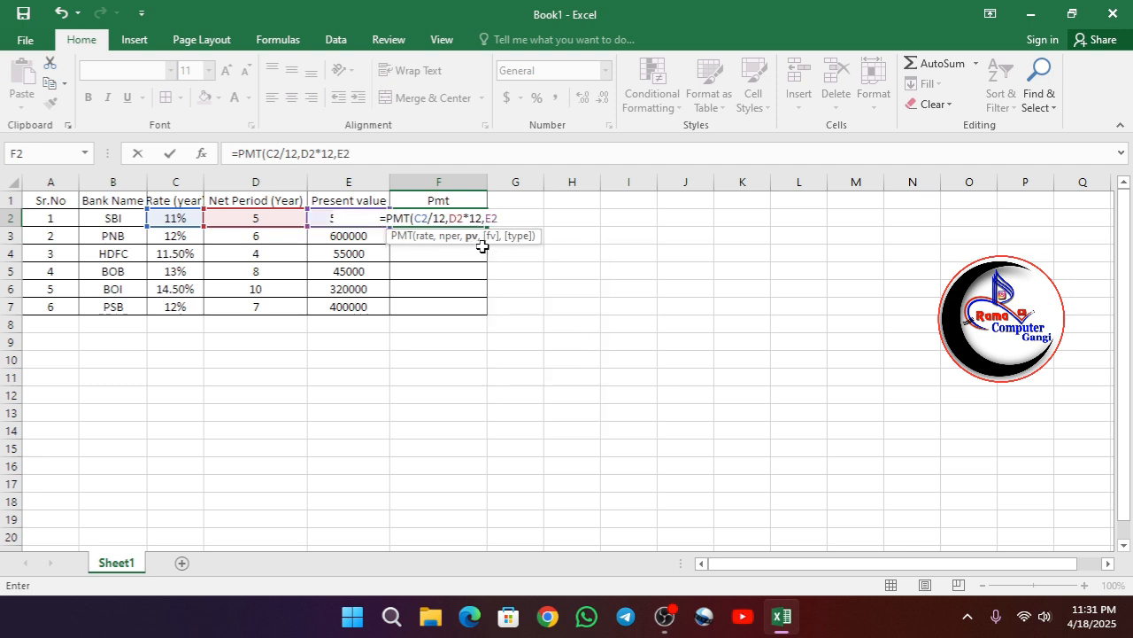
text())
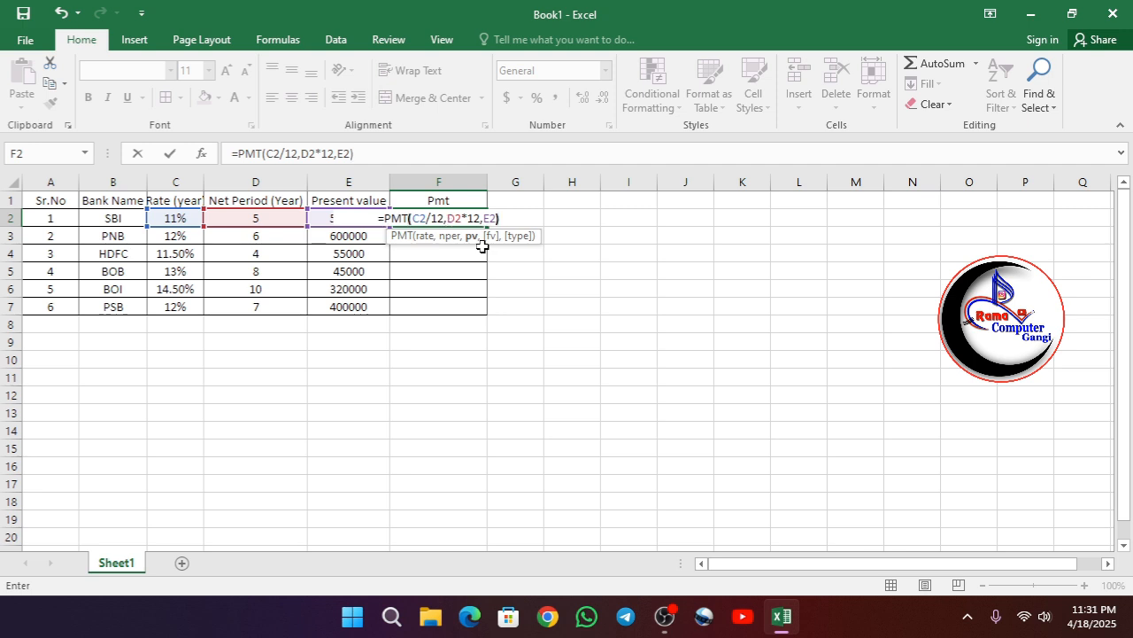
key(Return)
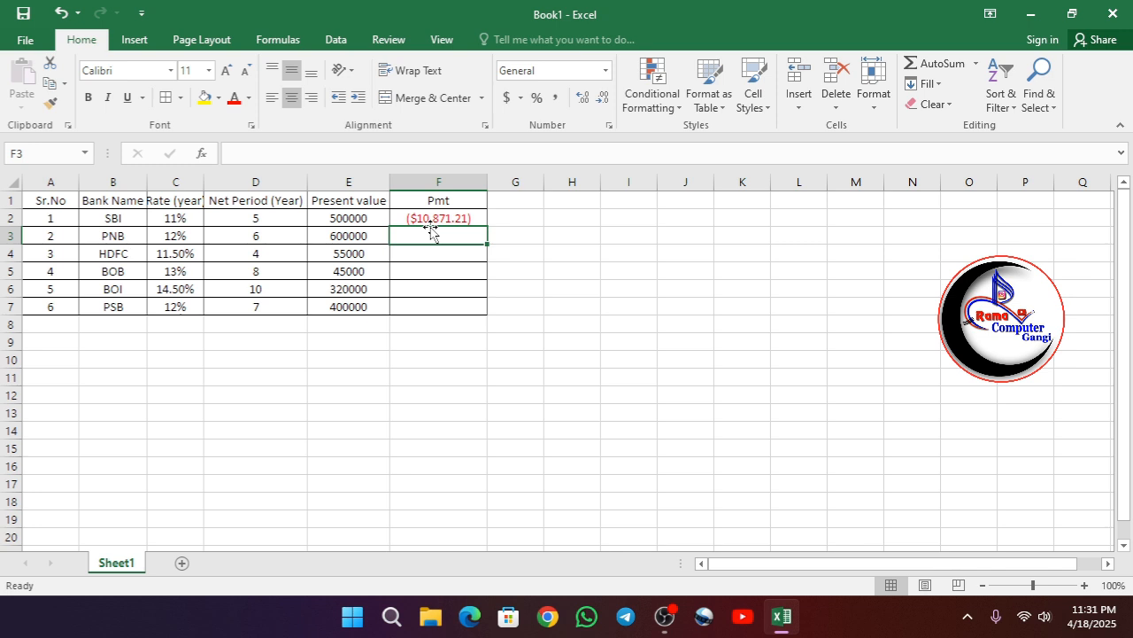
click(477, 218)
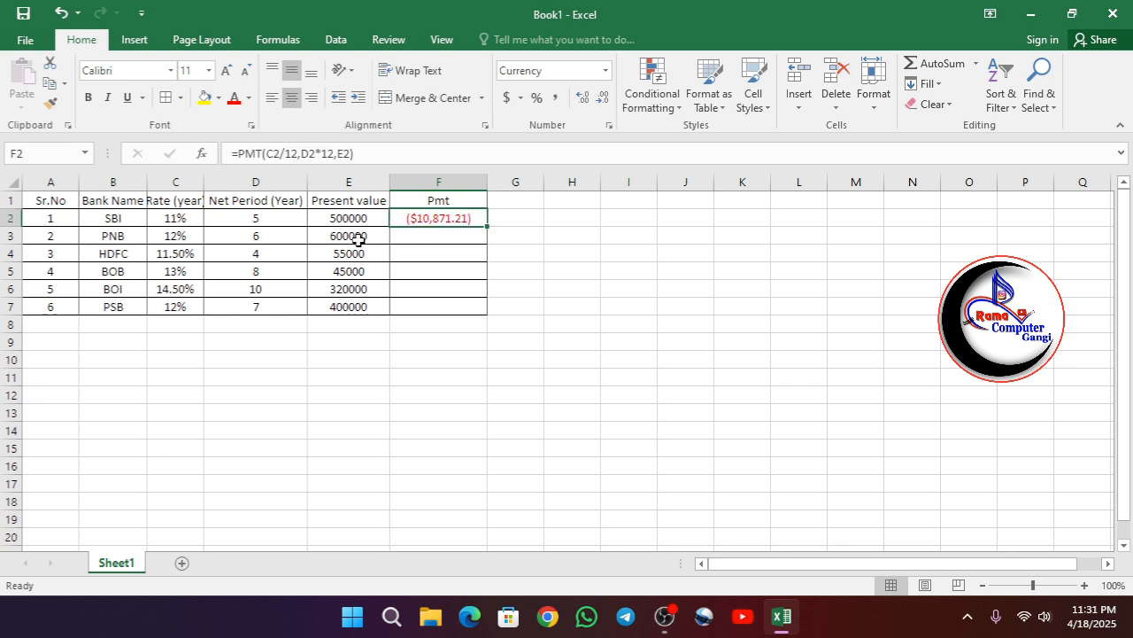
- Enter the formula =PMT(C3/12,D3*12,E3) in F3 to calculate PNB's monthly payment
click(449, 235)
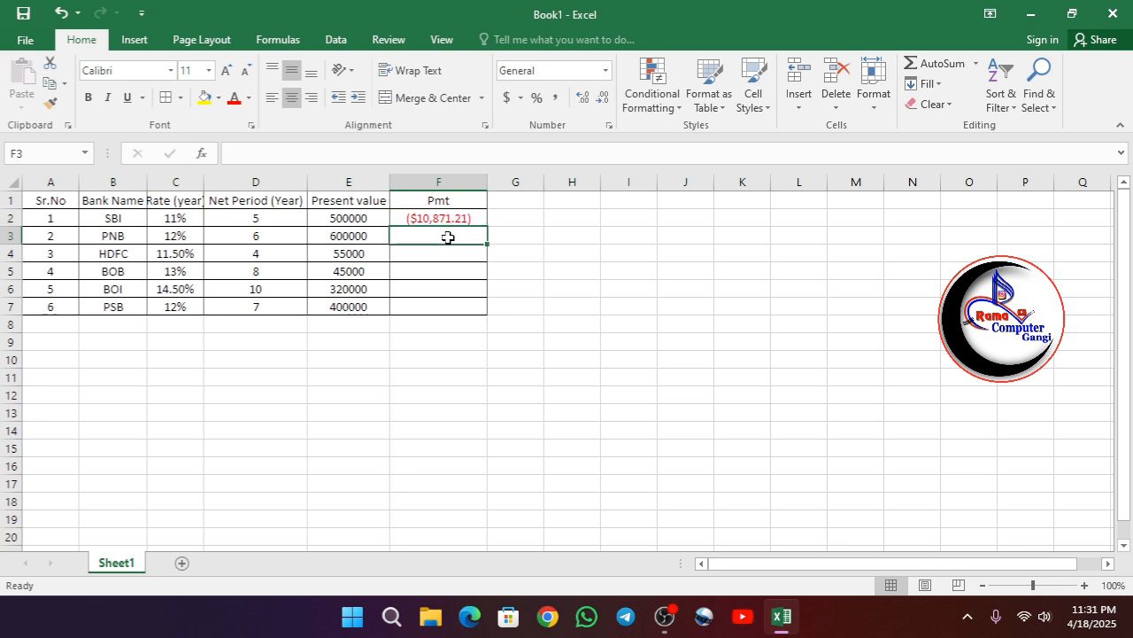
text(=PNT()
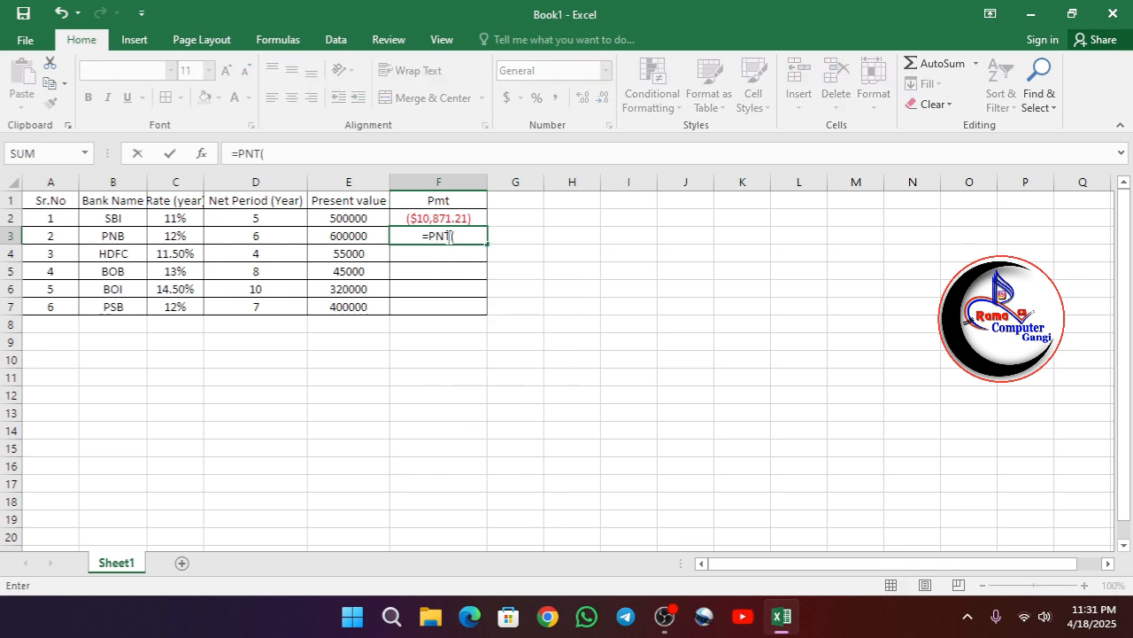
click(448, 235)
key(BackSpace)
text(MT()
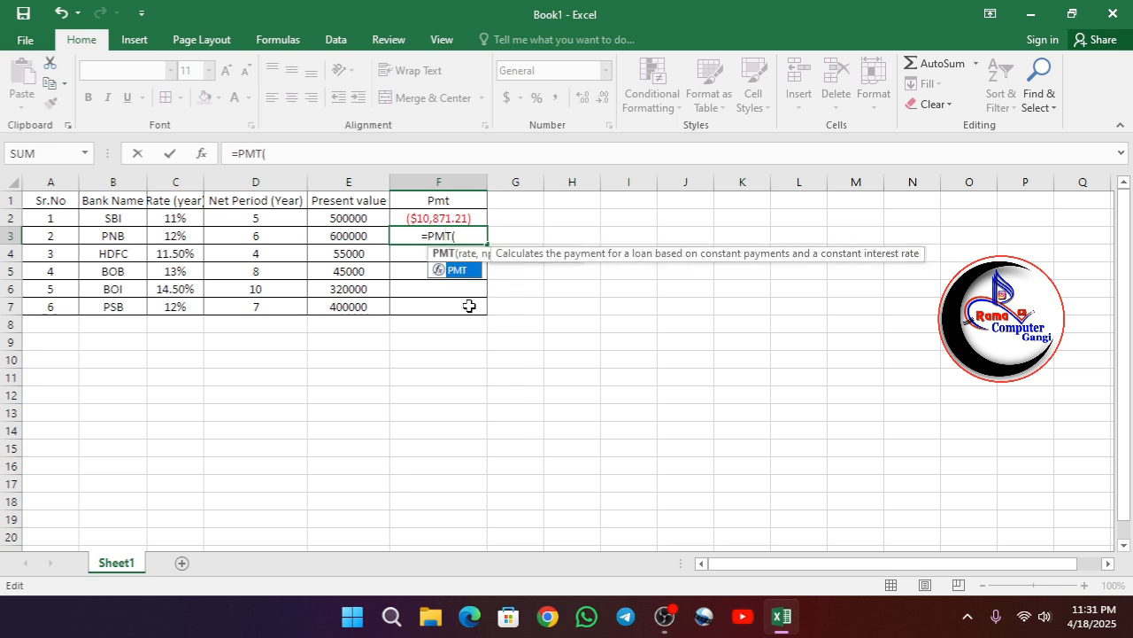
click(460, 234)
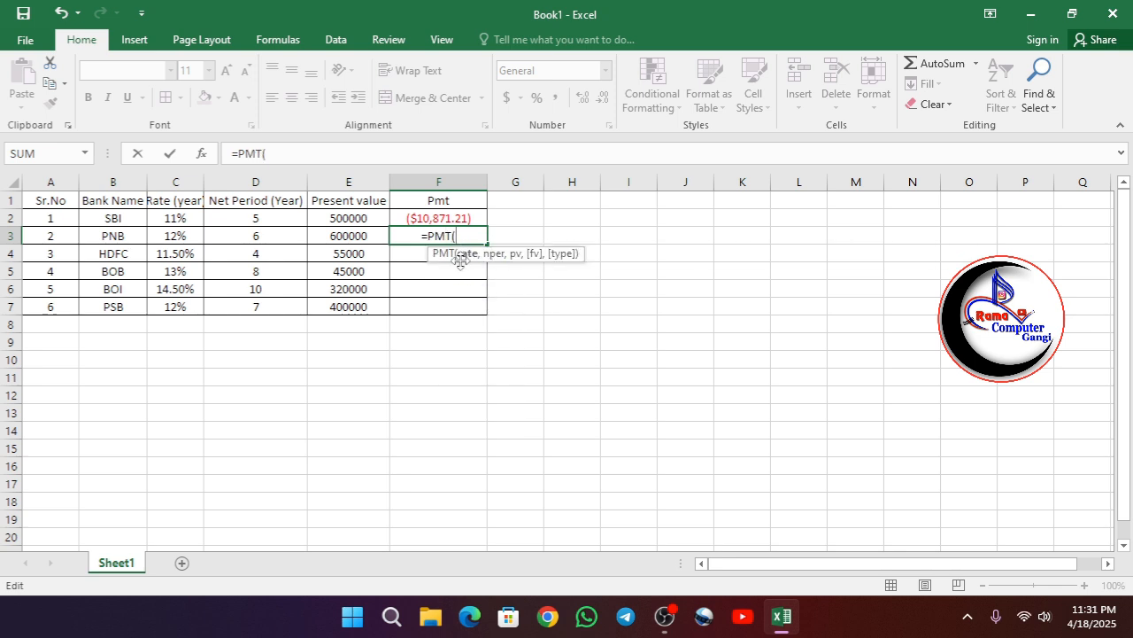
click(173, 220)
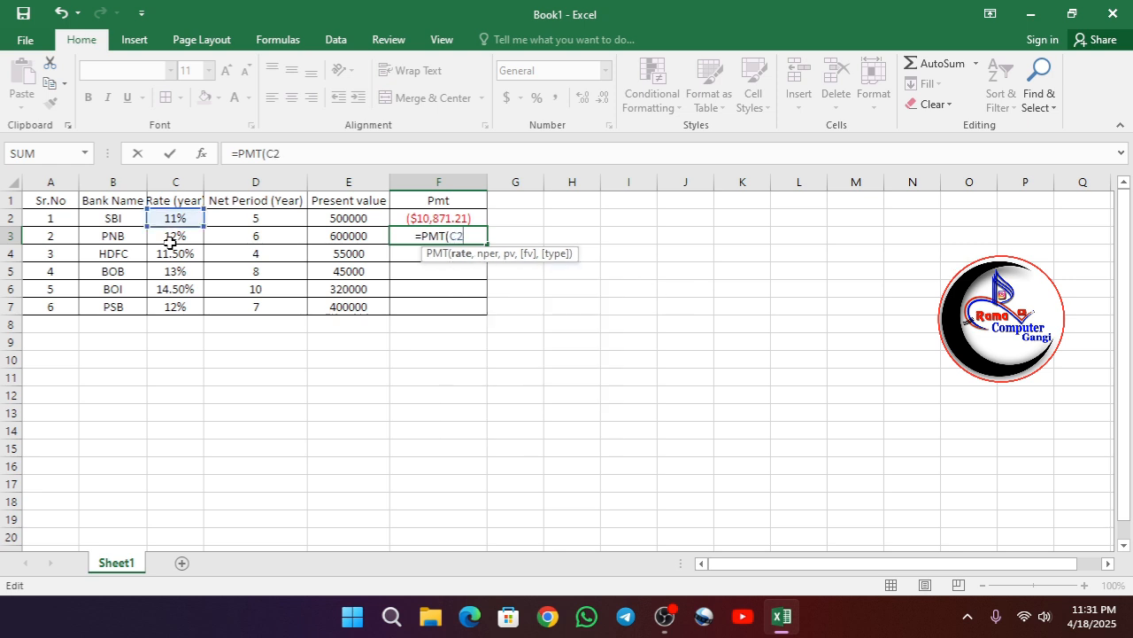
text(/12)
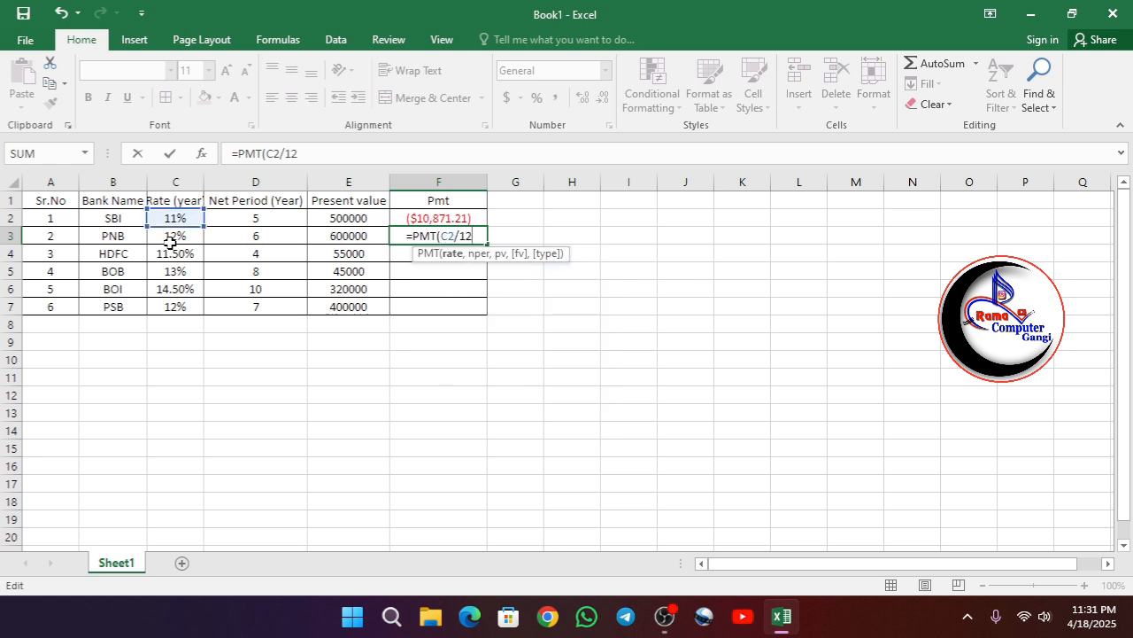
text(,)
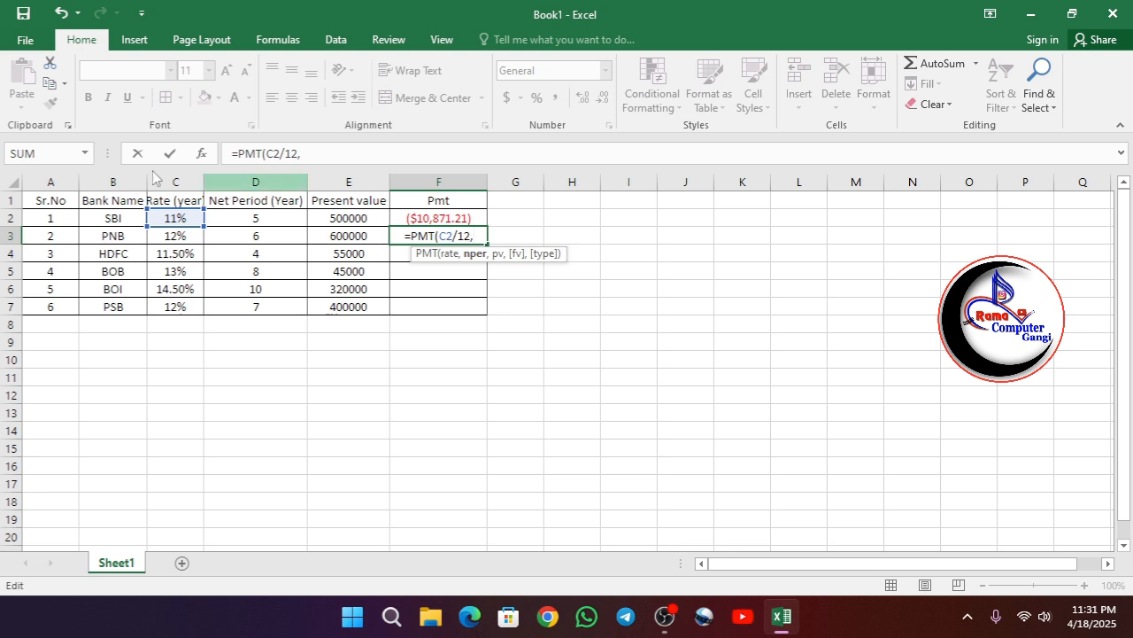
click(455, 236)
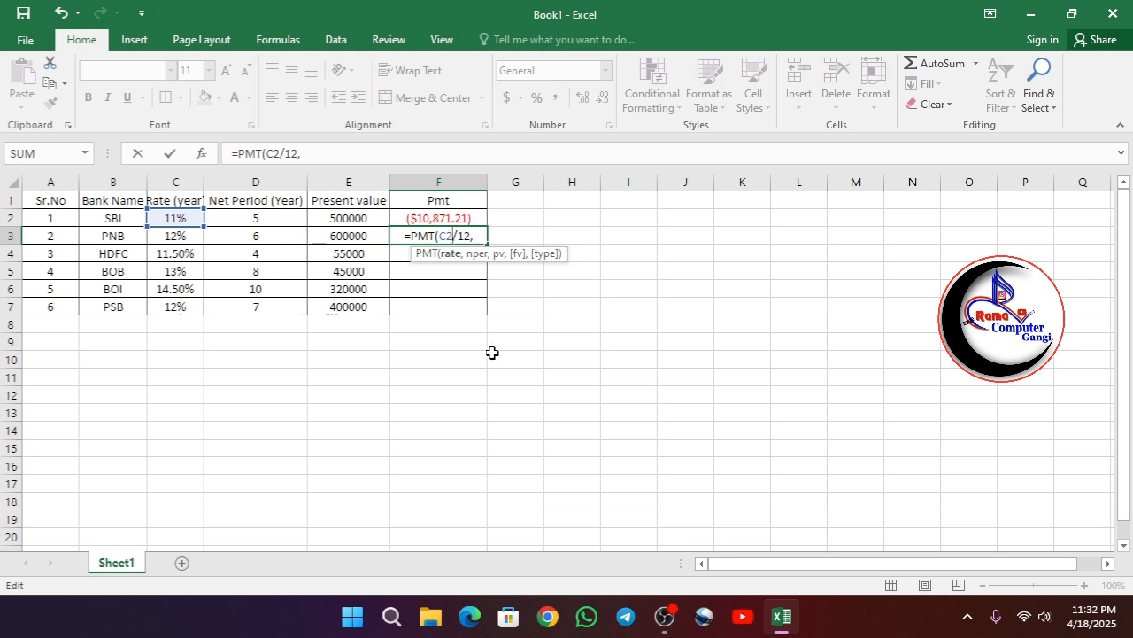
key(BackSpace)
text(3)
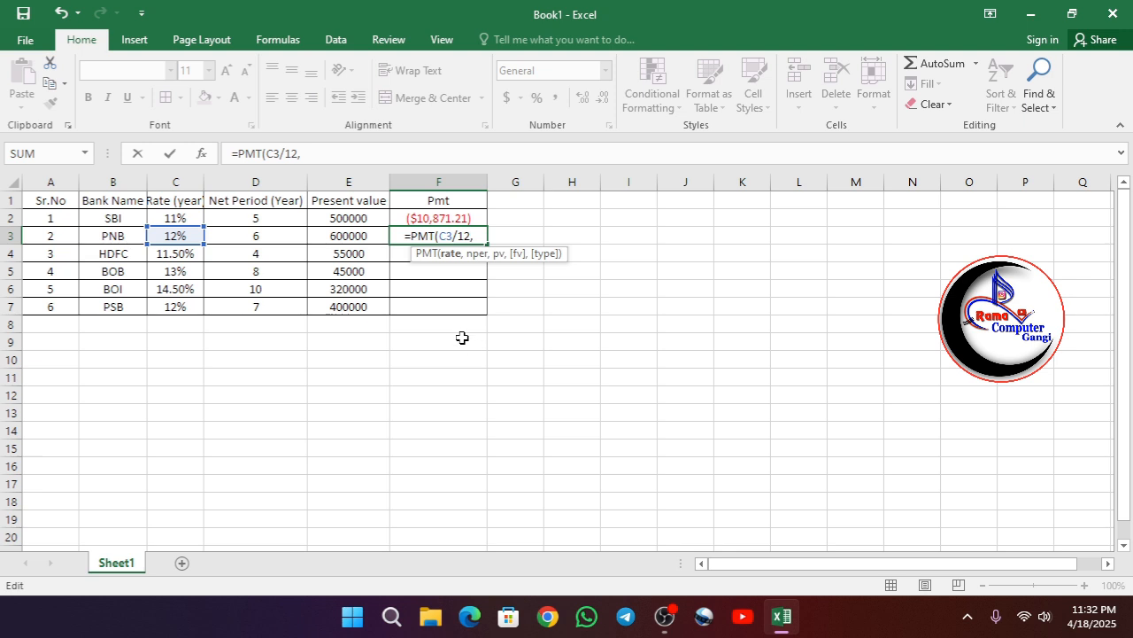
click(485, 235)
text(C3)
key(BackSpace)
key(BackSpace)
text(D)
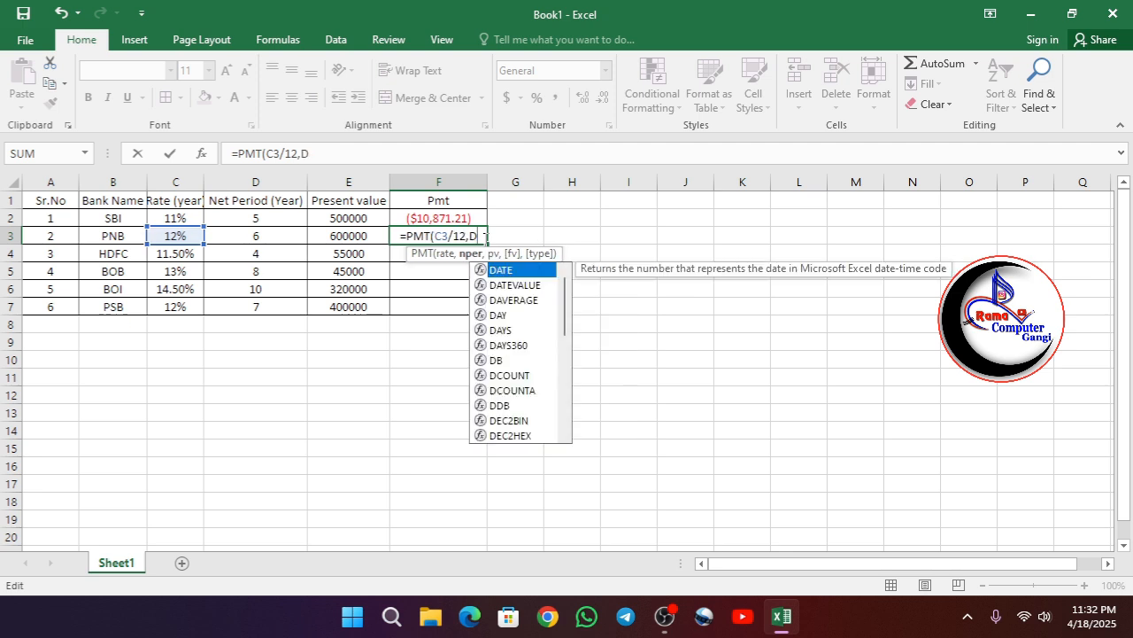
text(3*12,)
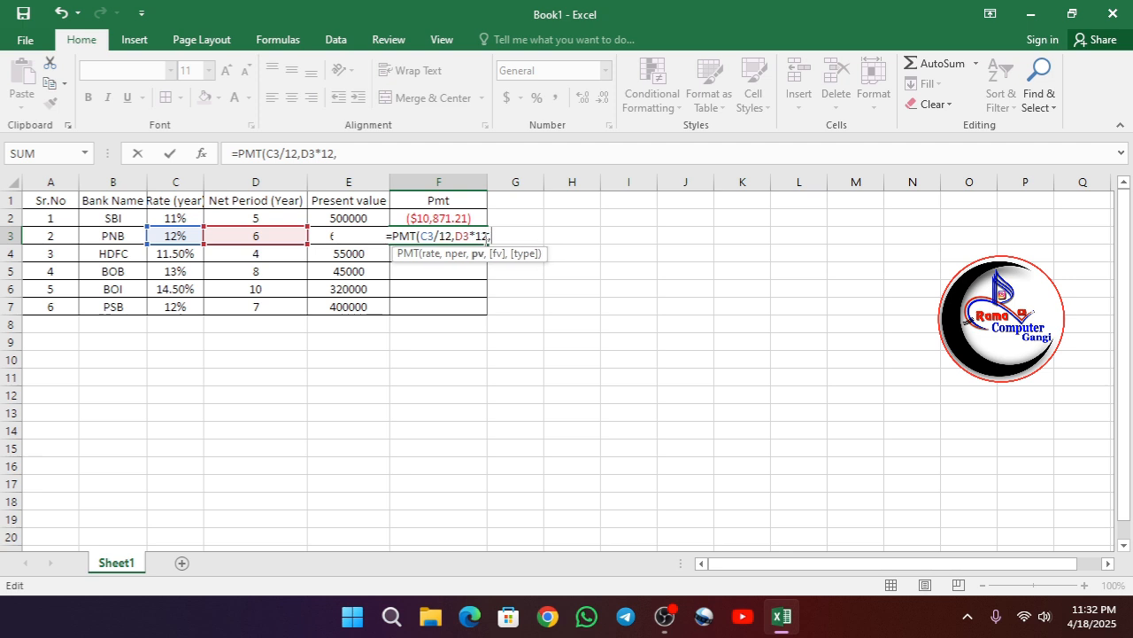
text(E)
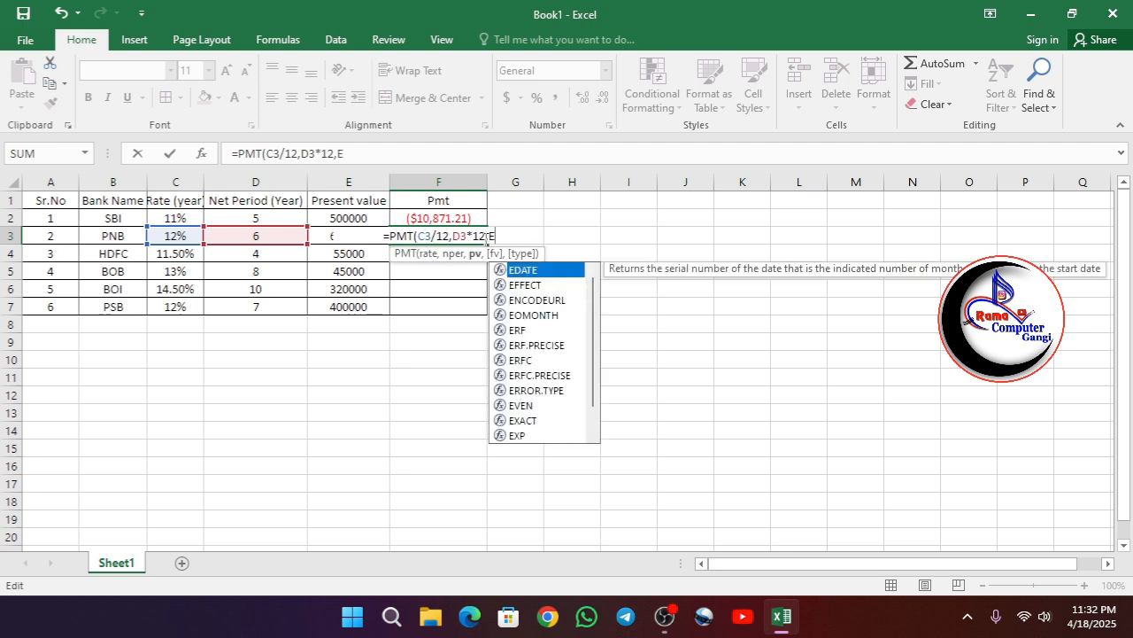
text(3))
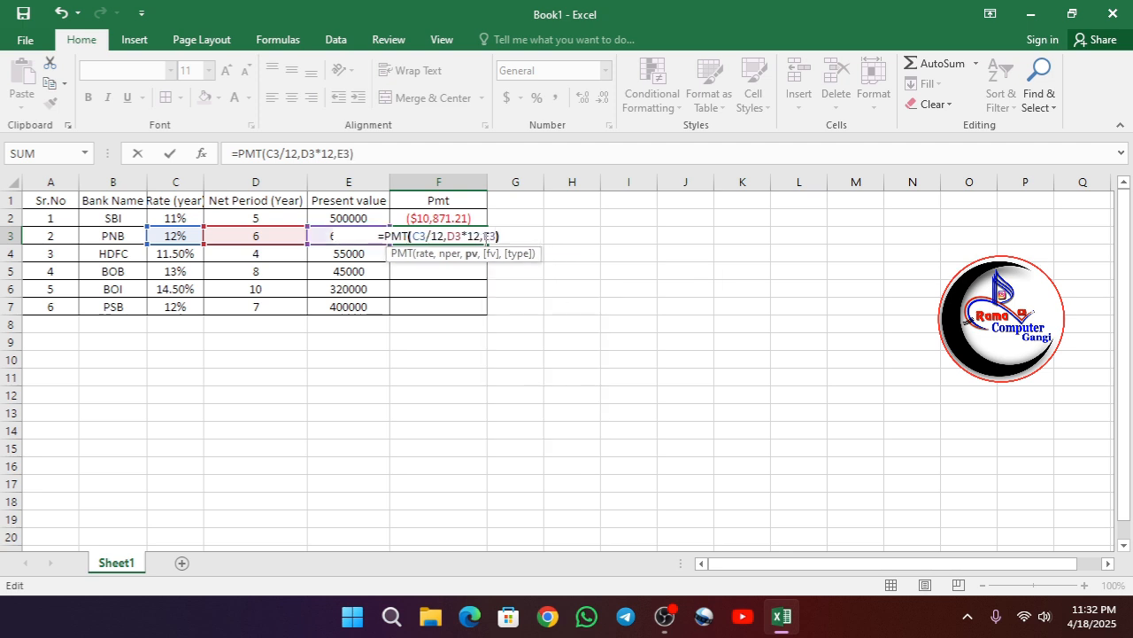
key(Return)
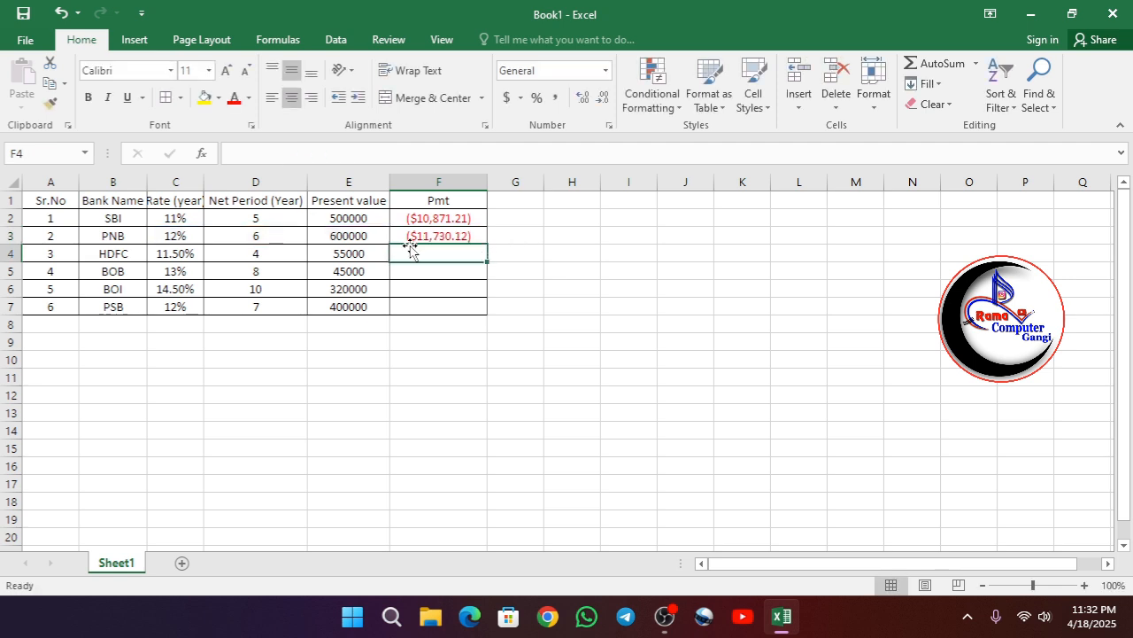
- Copy the F3 payment formula down through F7 for the remaining banks
click(474, 237)
drag(488, 253, 487, 315)
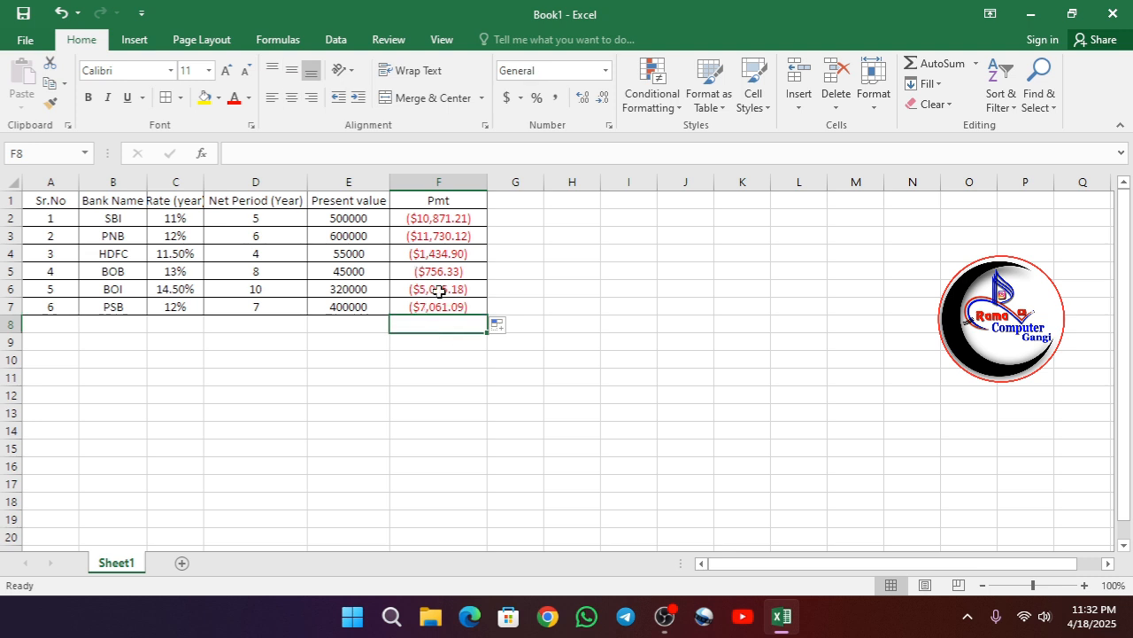
click(437, 271)
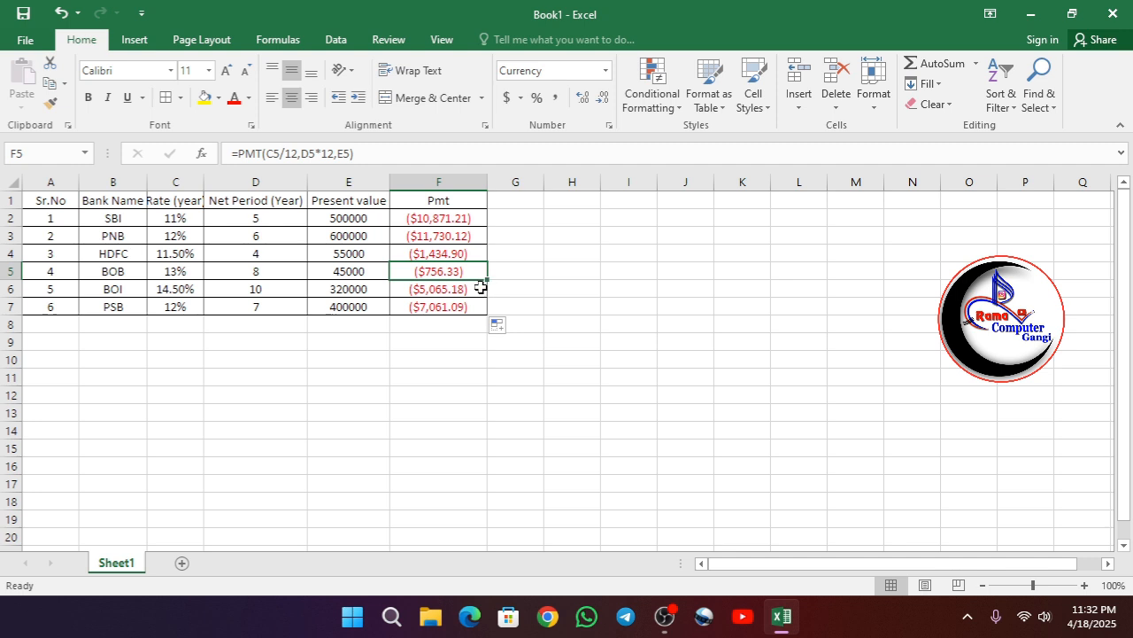
- Widen the Rate (year), Net Period (Year) and Present value columns to fit their headers
mouse_move(204, 181)
mouse_down()
mouse_move(149, 185)
mouse_move(224, 187)
mouse_up()
drag(326, 182, 327, 183)
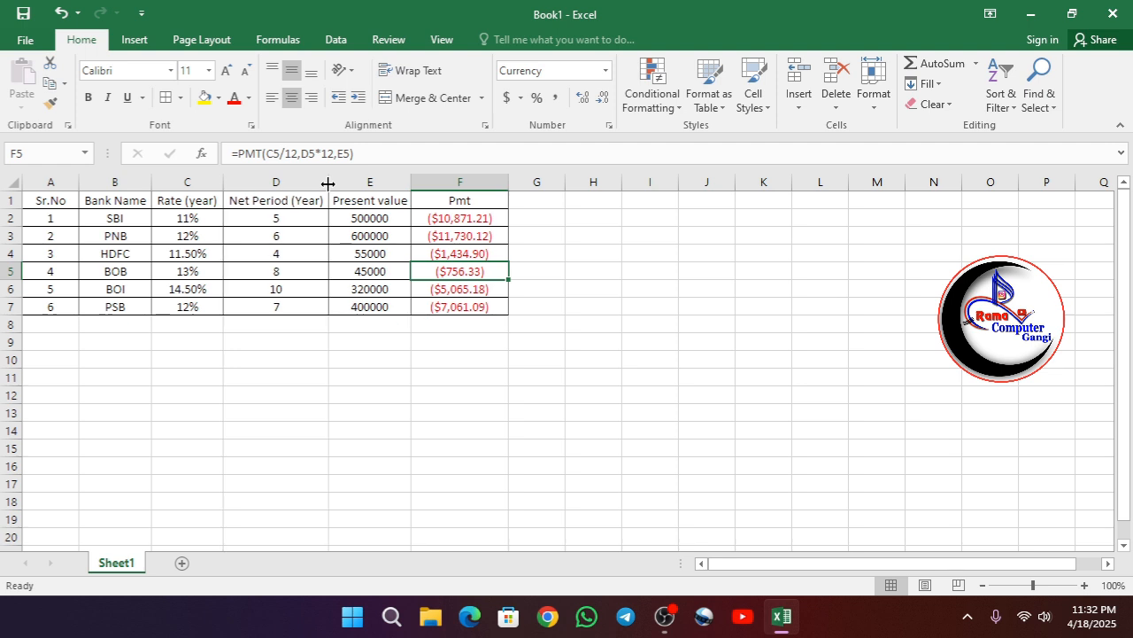
drag(411, 184, 418, 185)
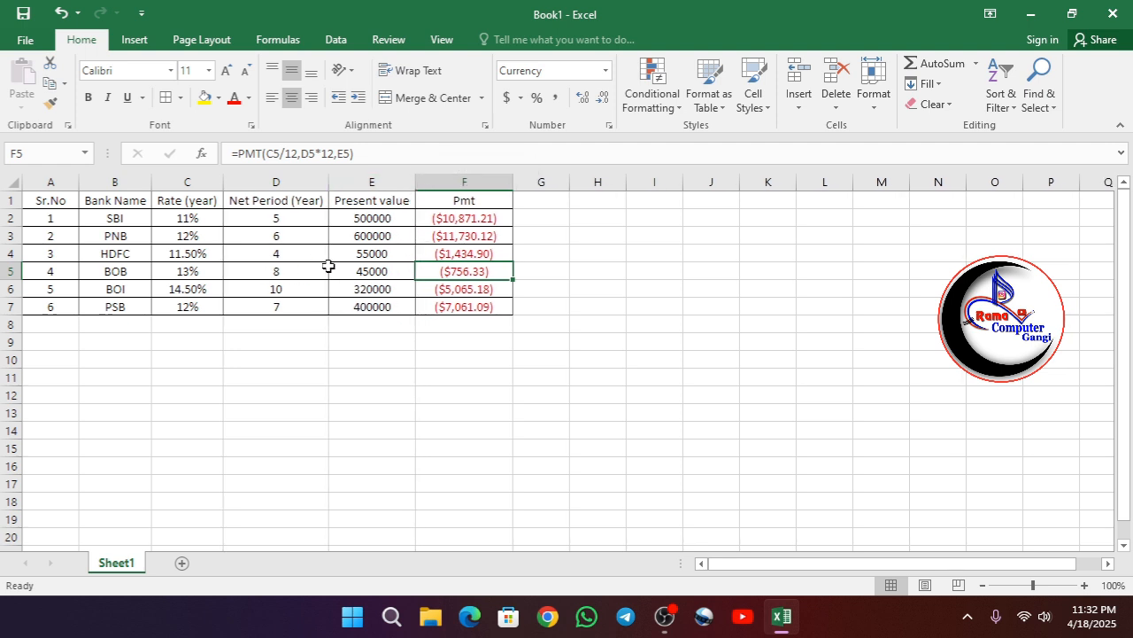
- Fill the header row A1:F1 and the Sr.No cells A2:A7 with a light gold fill colour
click(50, 202)
drag(51, 202, 463, 203)
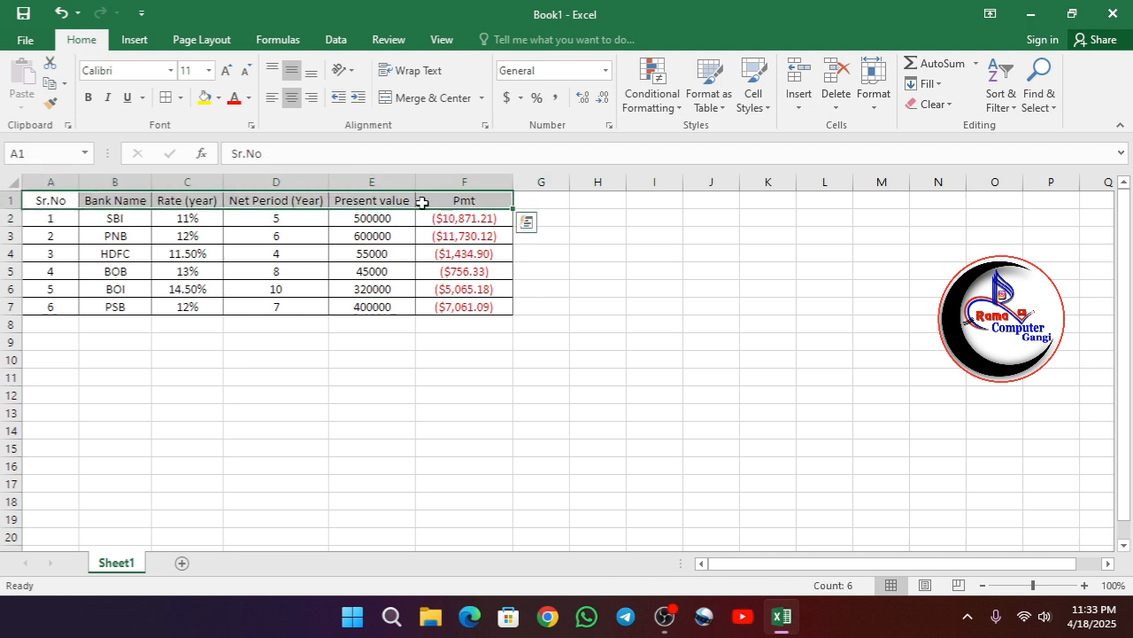
click(219, 98)
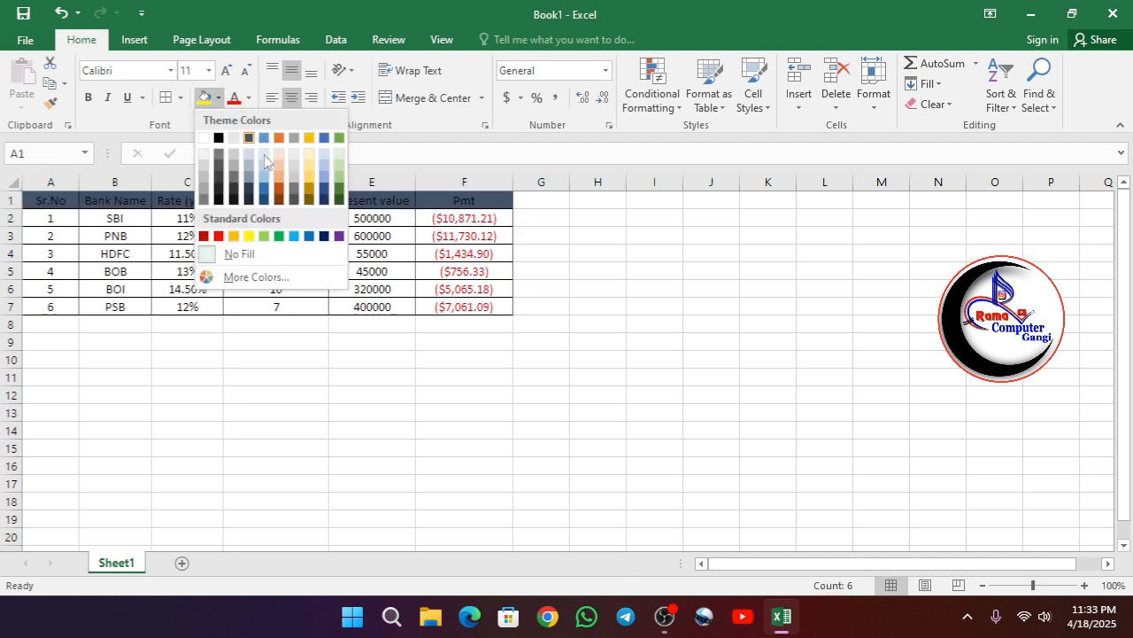
click(308, 166)
drag(48, 218, 49, 307)
click(205, 98)
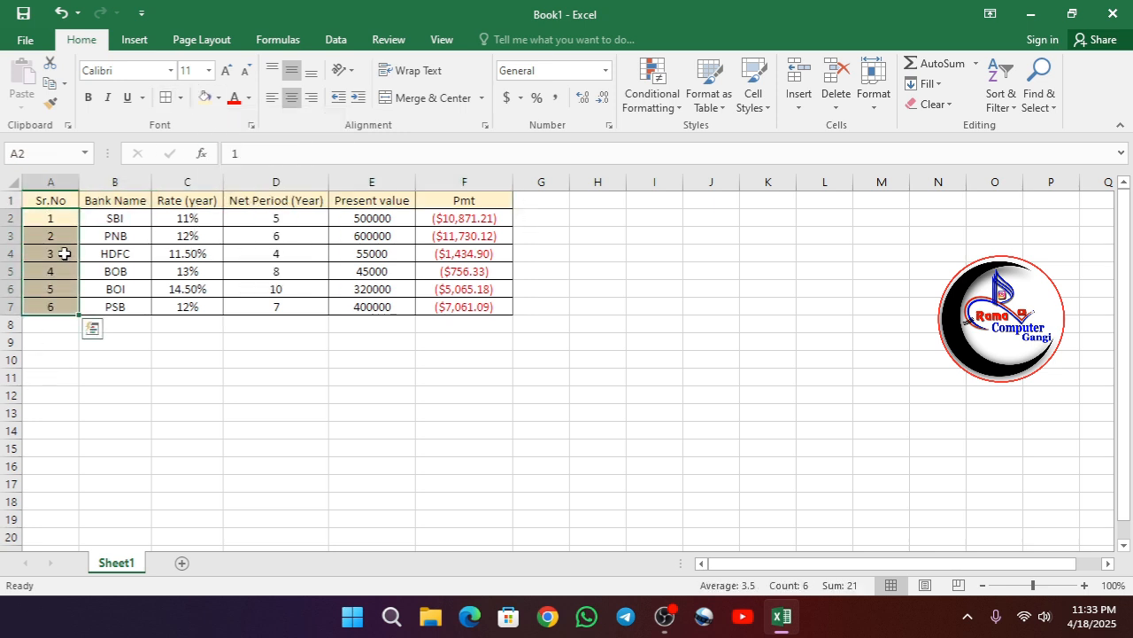
- Fill the Bank Name cells B2:B7 with a light blue fill colour
drag(114, 219, 122, 306)
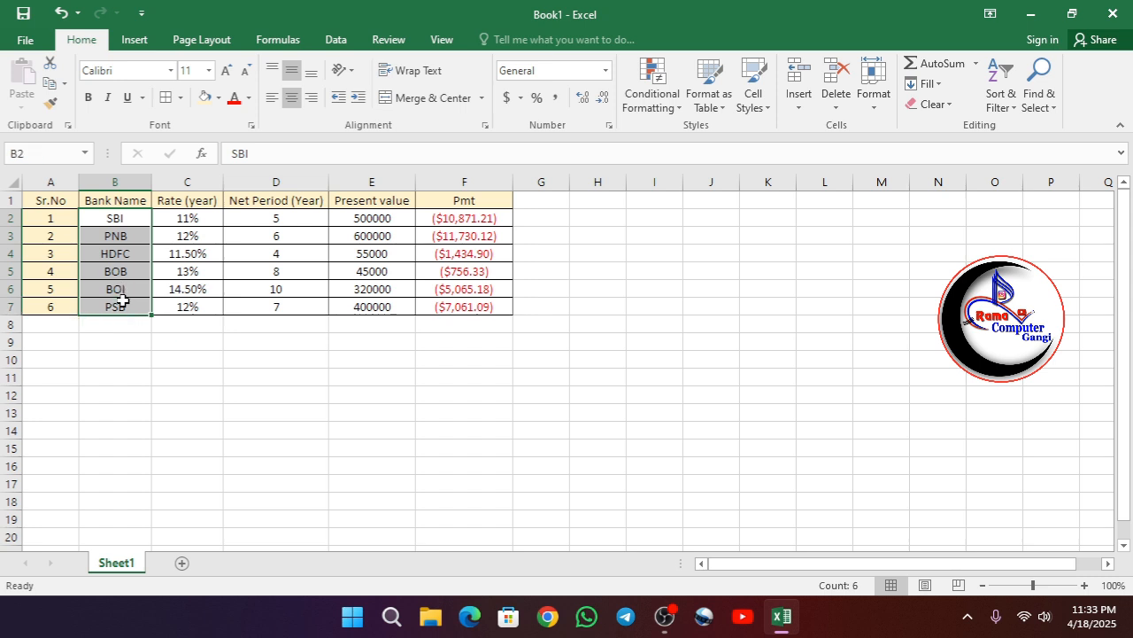
click(220, 99)
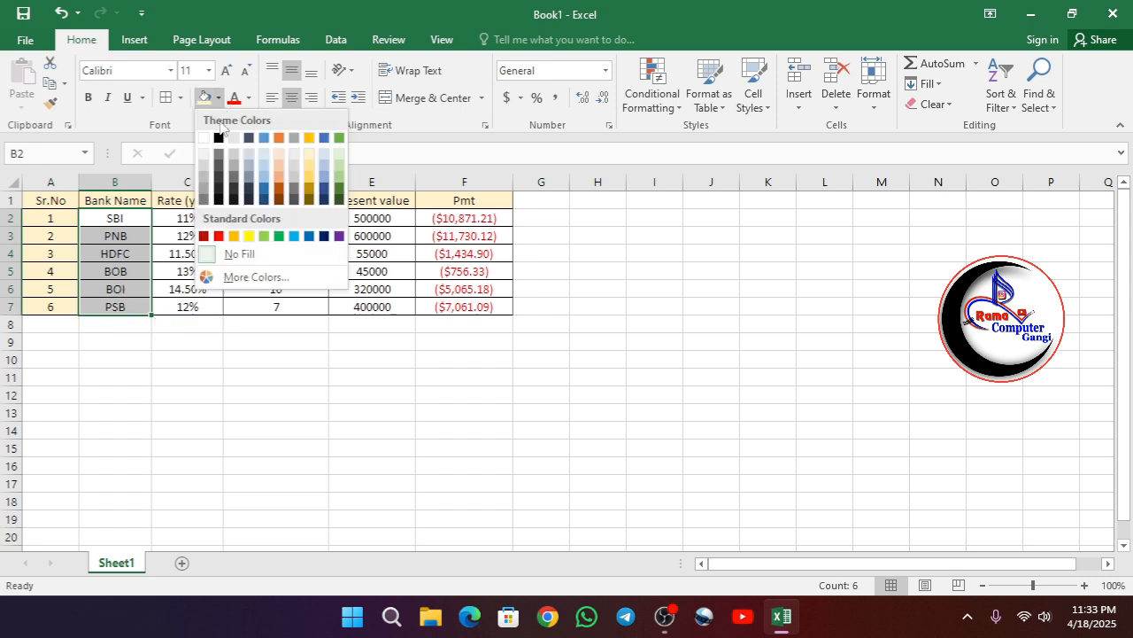
click(268, 163)
- Fill the Rate (year) cells C2:C7 with a light green fill colour
drag(178, 218, 193, 304)
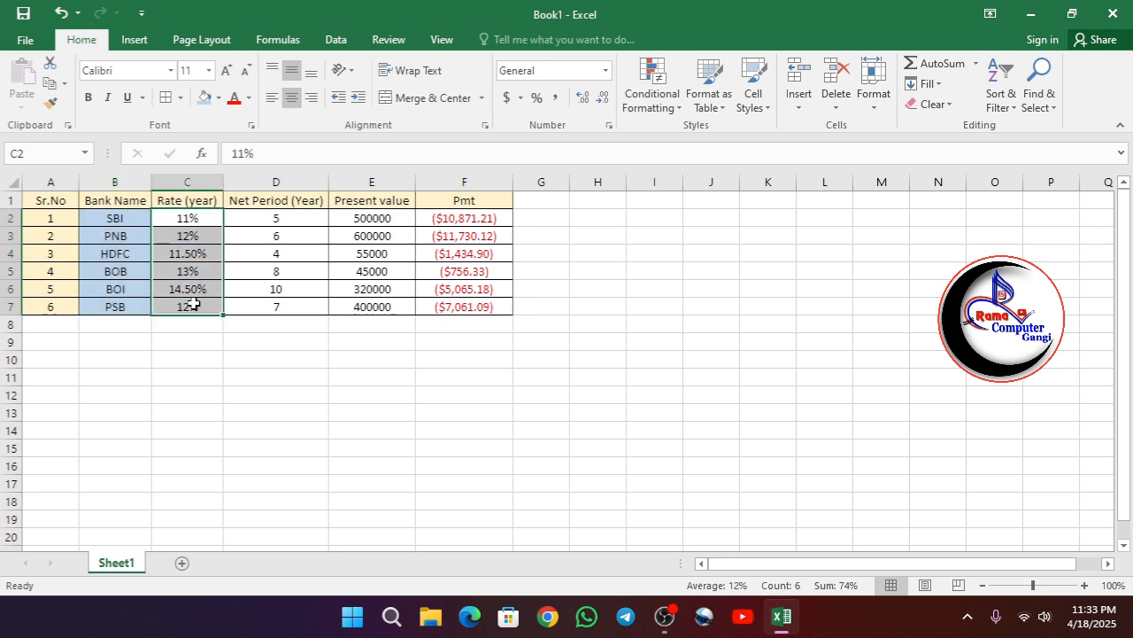
click(219, 98)
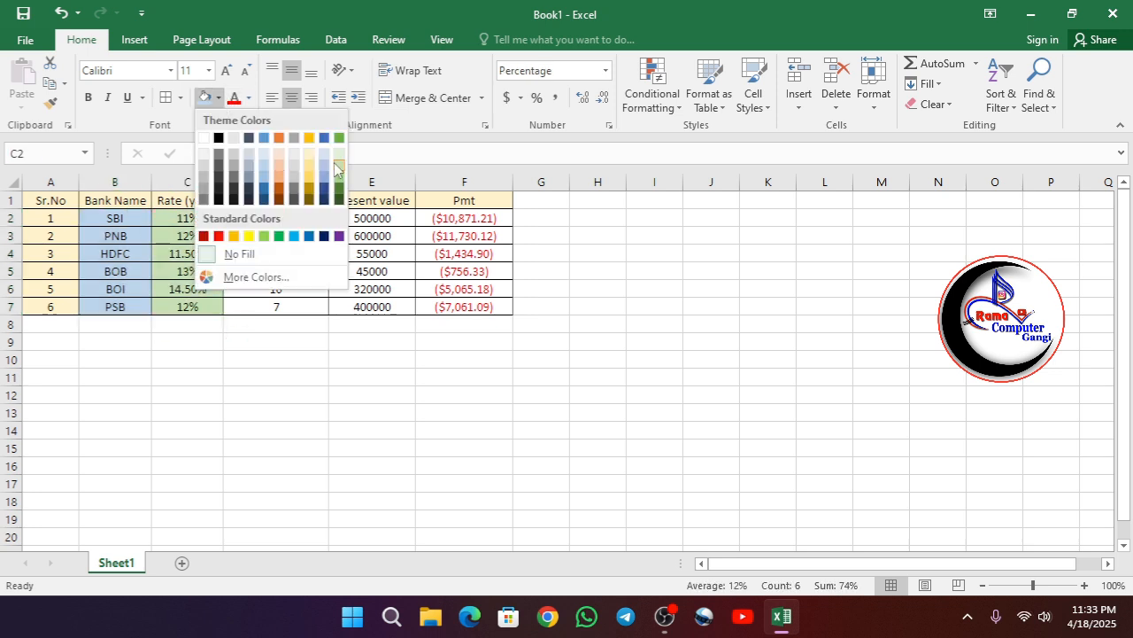
click(340, 166)
- Fill the Net Period (Year) cells D2:D7 with a light orange fill colour
drag(254, 217, 258, 305)
click(219, 98)
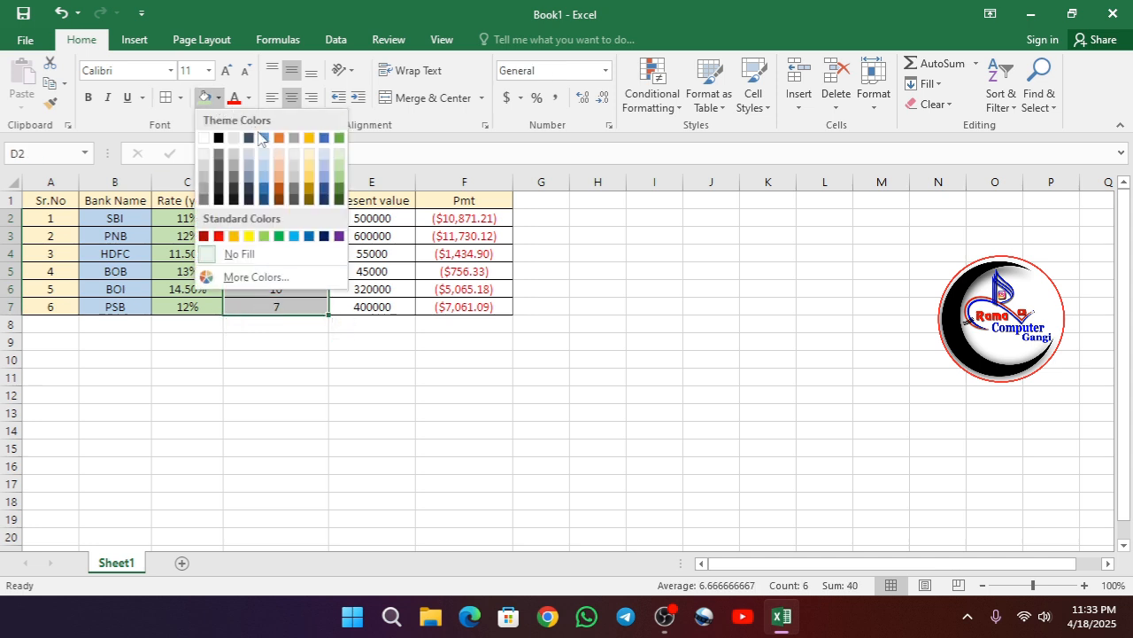
click(282, 155)
- Fill the Present value cells E2:E7 with a light grey fill colour
drag(367, 217, 370, 307)
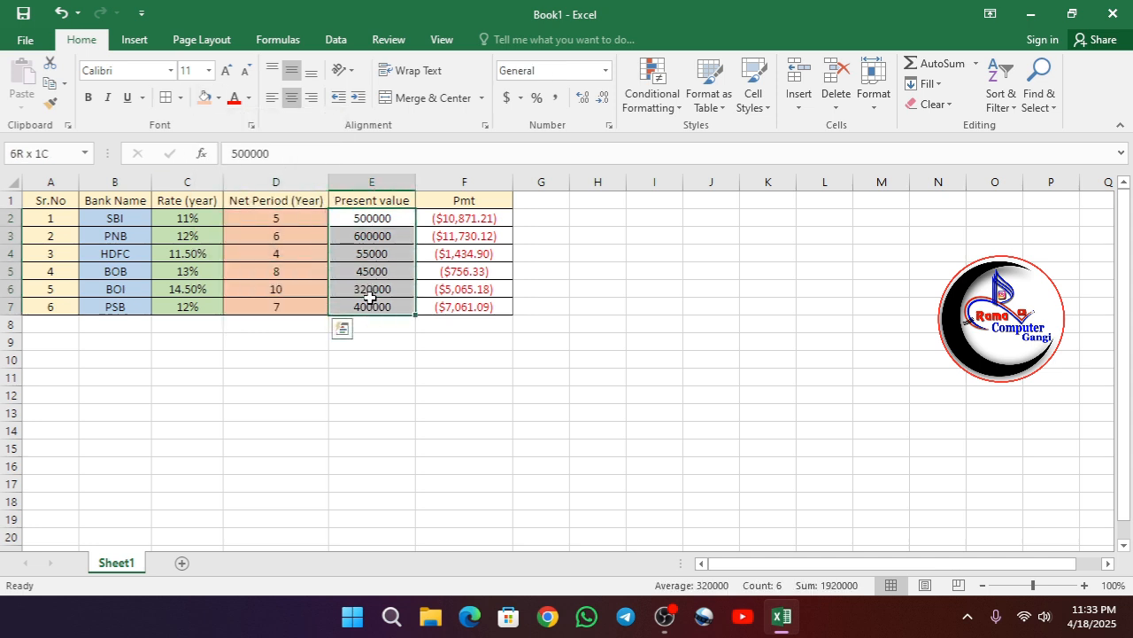
click(204, 97)
click(220, 98)
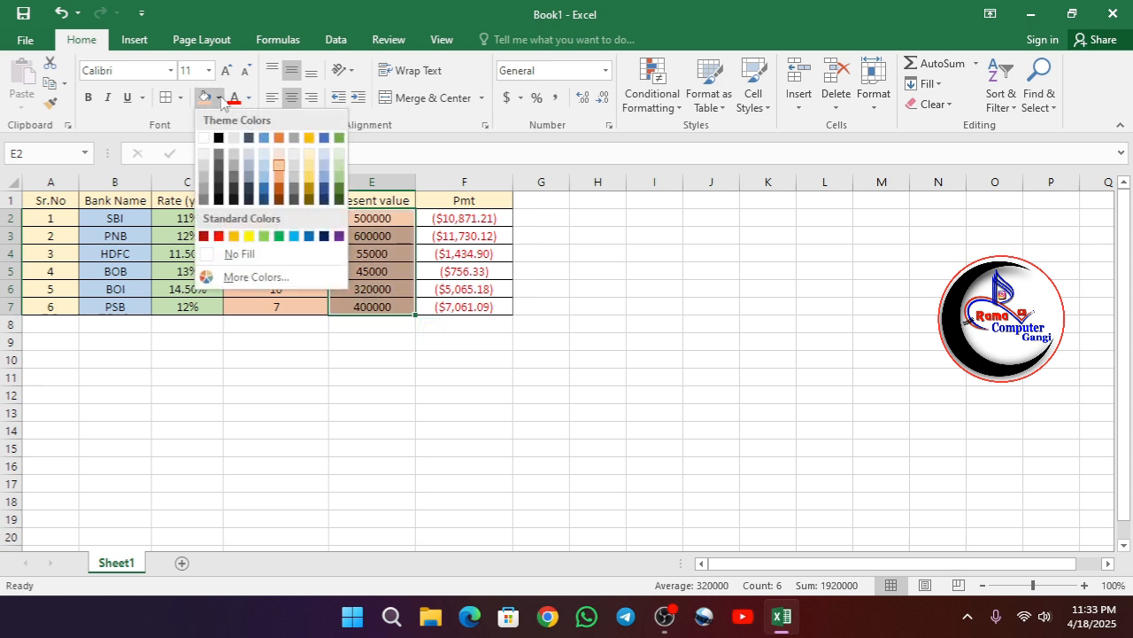
click(251, 160)
- Fill the Pmt cells F2:F7 with a light peach fill colour
drag(443, 218, 450, 302)
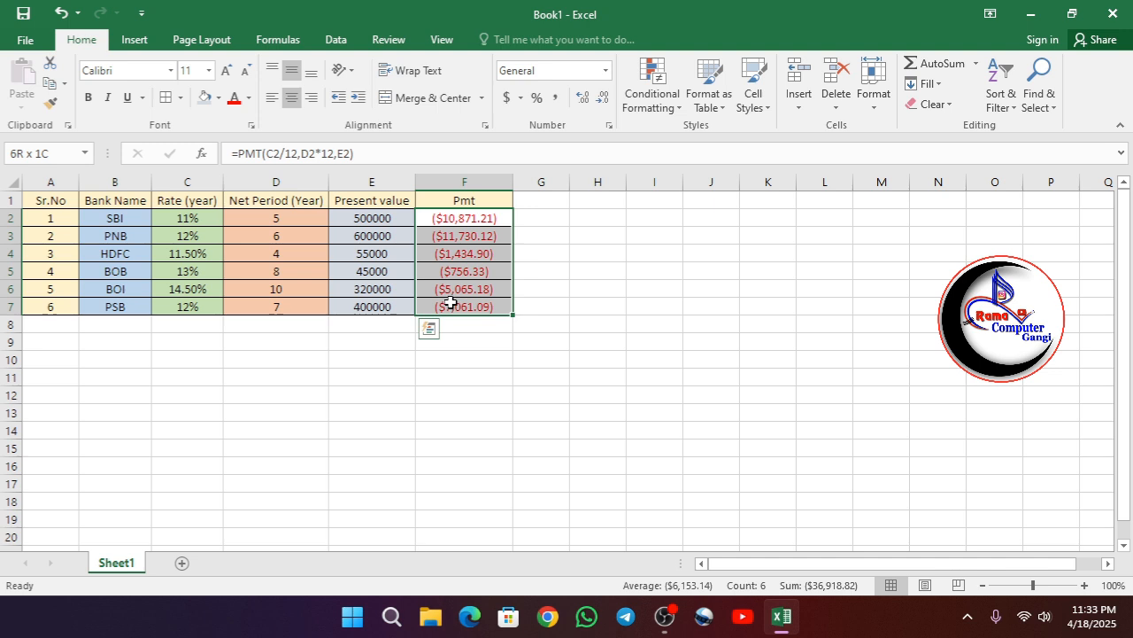
click(218, 98)
click(281, 153)
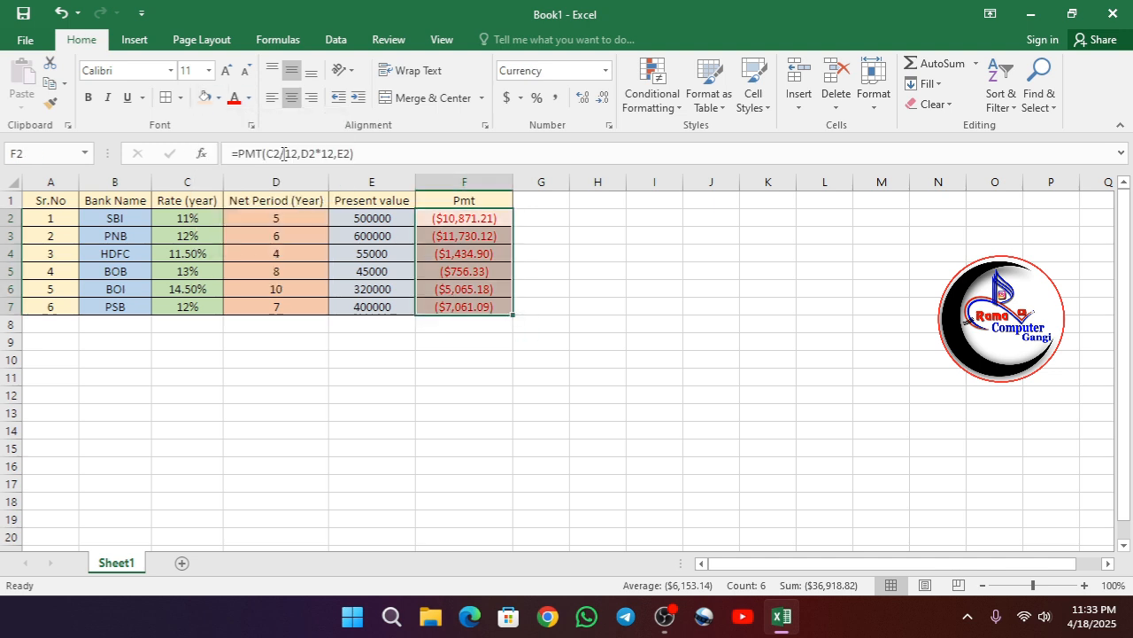